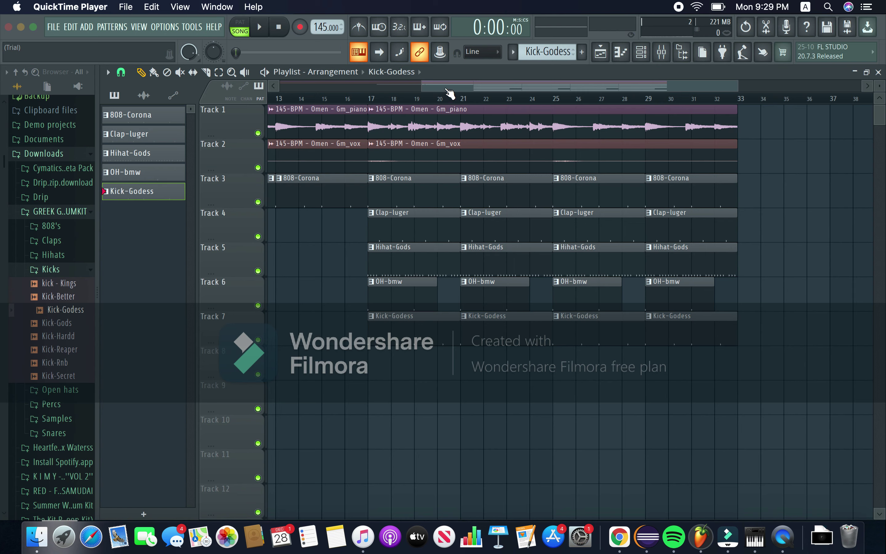
Select all tracks from bar 17 to bar 33, play the selected section and return the playhead to its start
click(218, 72)
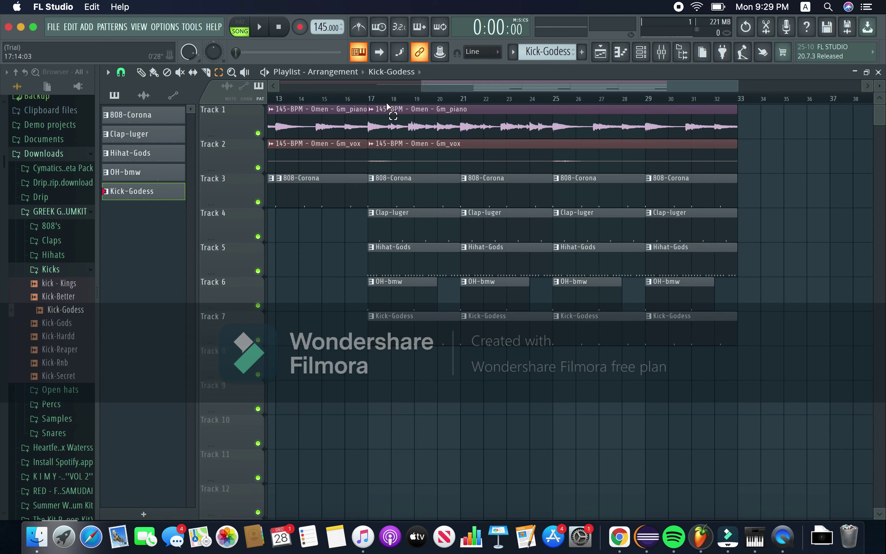
drag(374, 104, 733, 119)
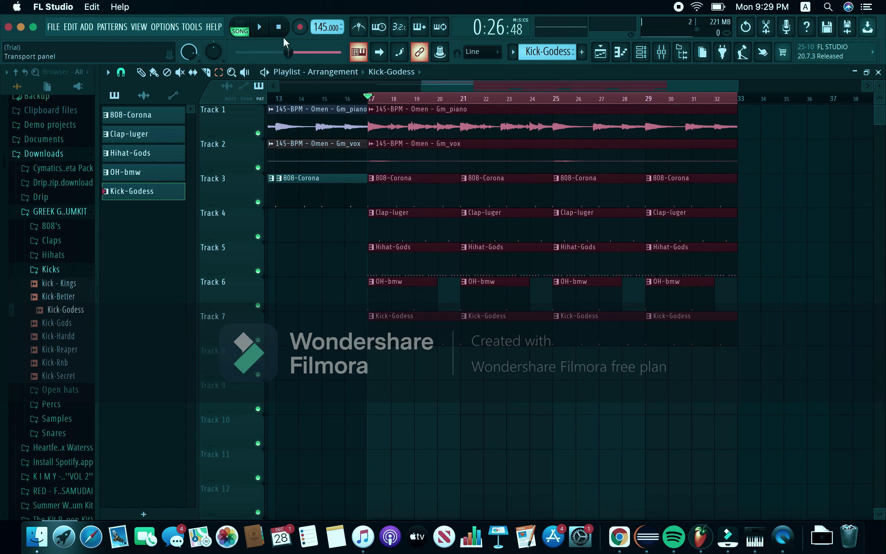
click(261, 28)
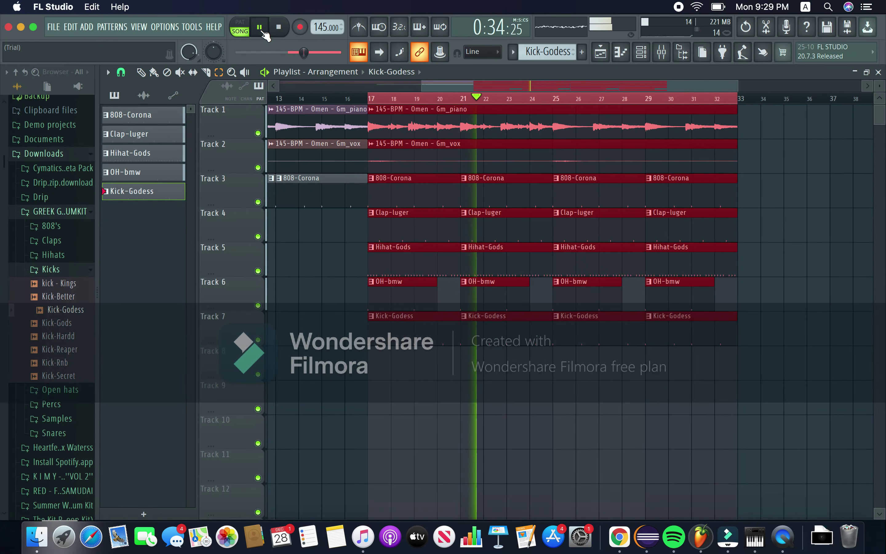
key(XF86AudioRaiseVolume)
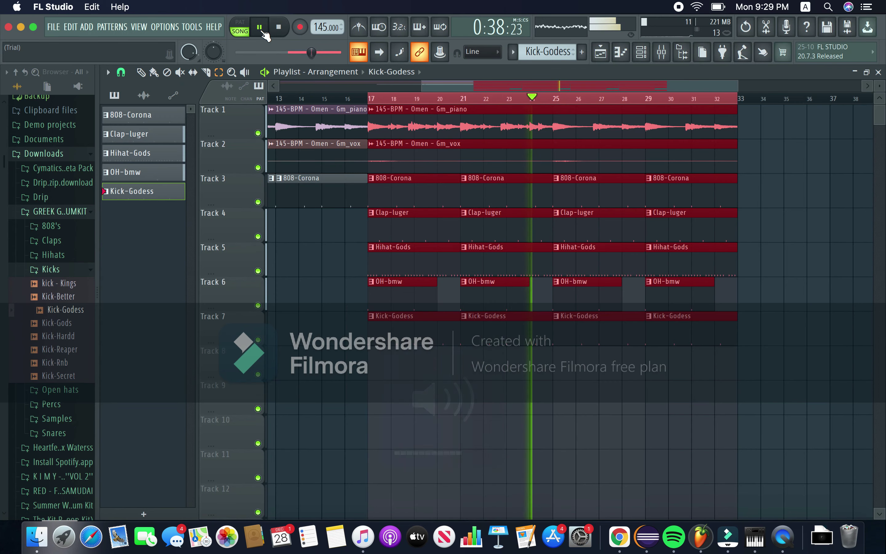
click(260, 28)
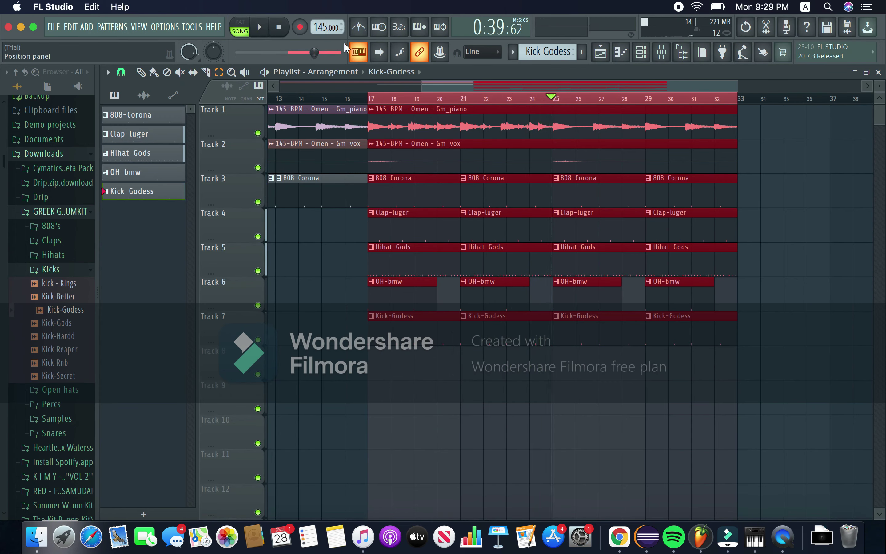
drag(314, 52, 288, 52)
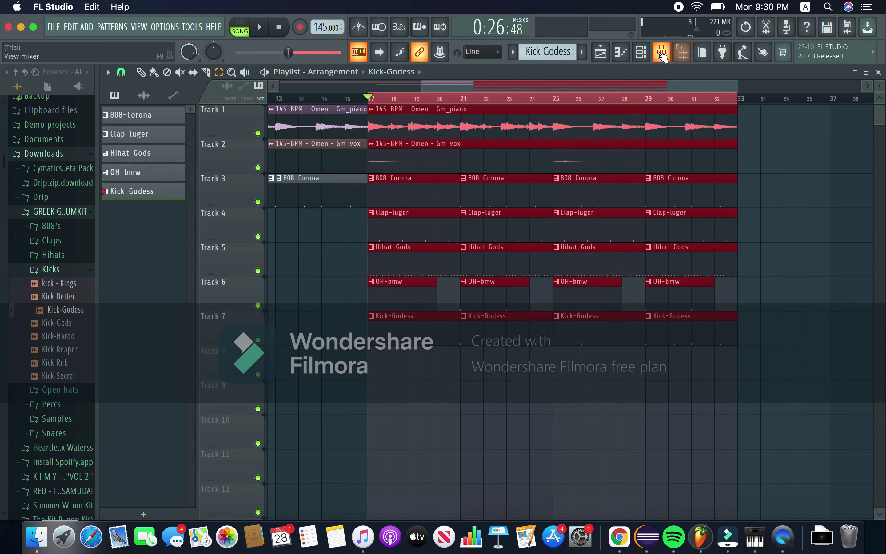
Load Fruity parametric EQ 2 into the first effect slot of mixer track Insert 1
click(641, 54)
click(711, 134)
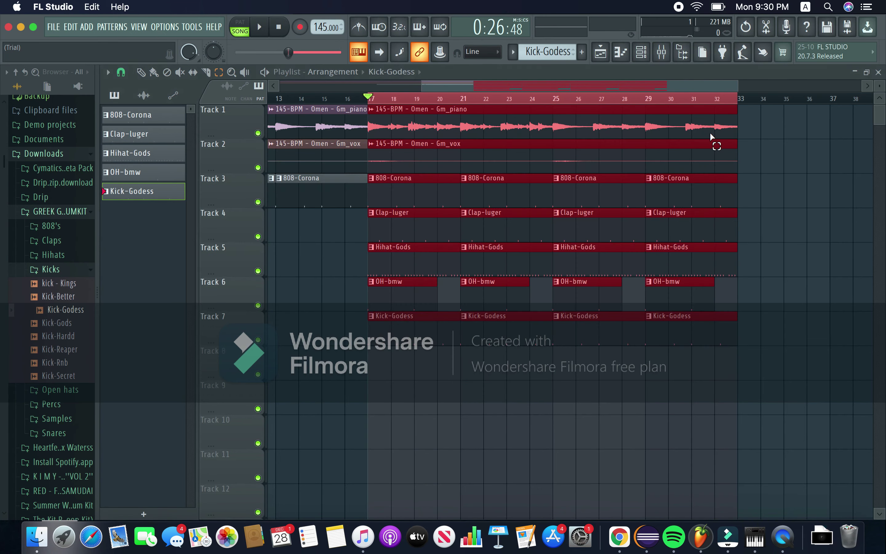
click(662, 52)
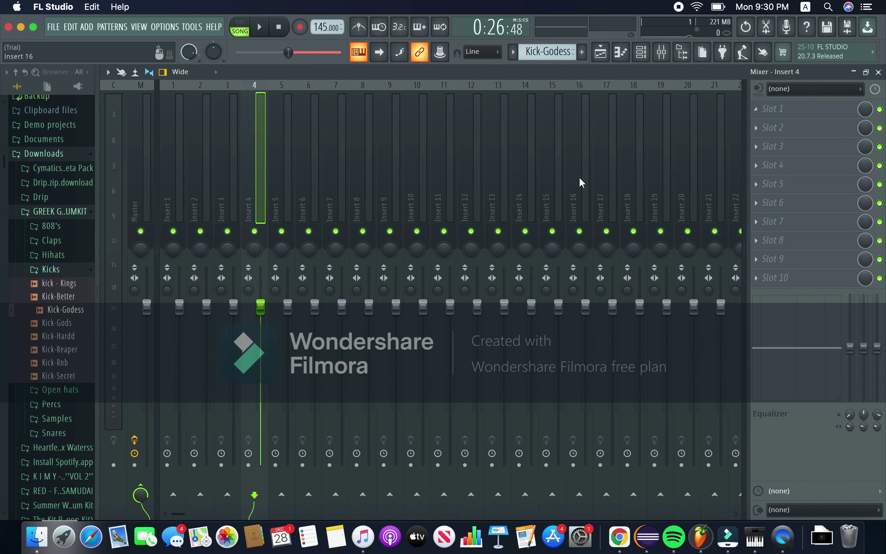
click(179, 160)
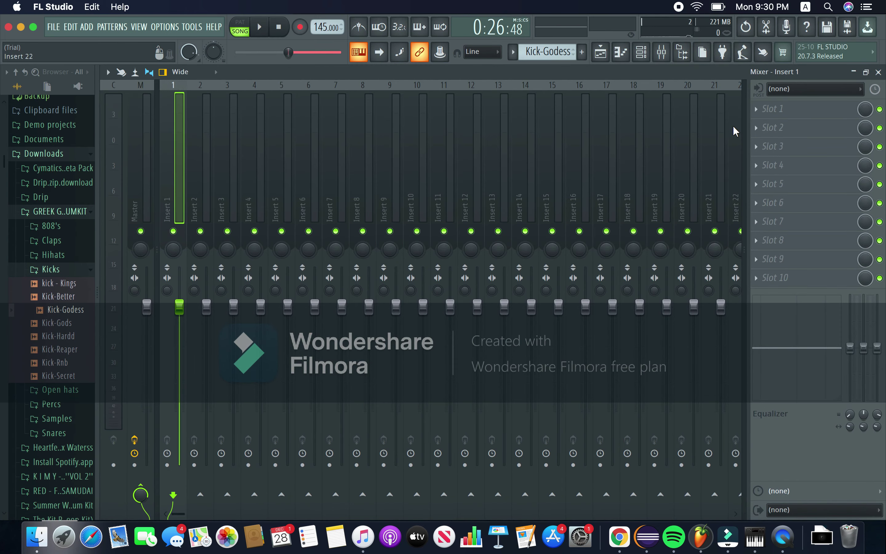
click(793, 110)
click(593, 419)
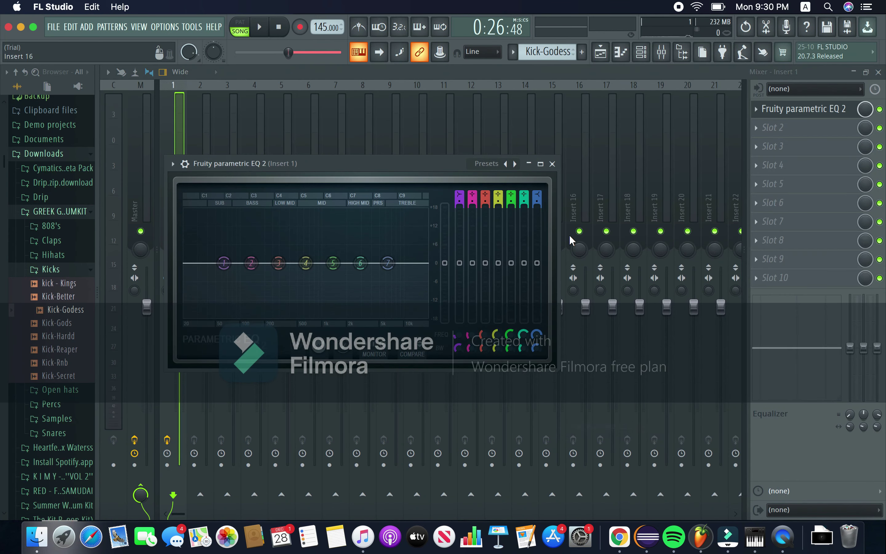
click(541, 164)
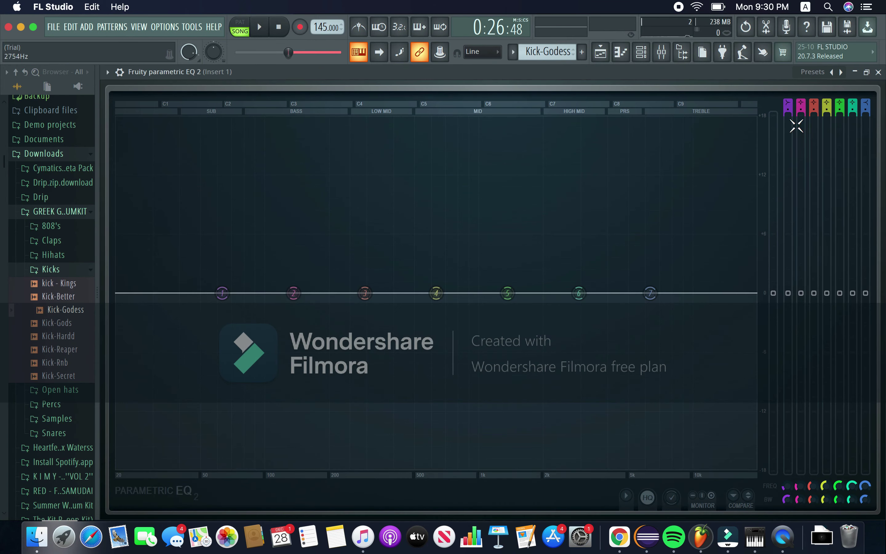
click(878, 73)
click(879, 72)
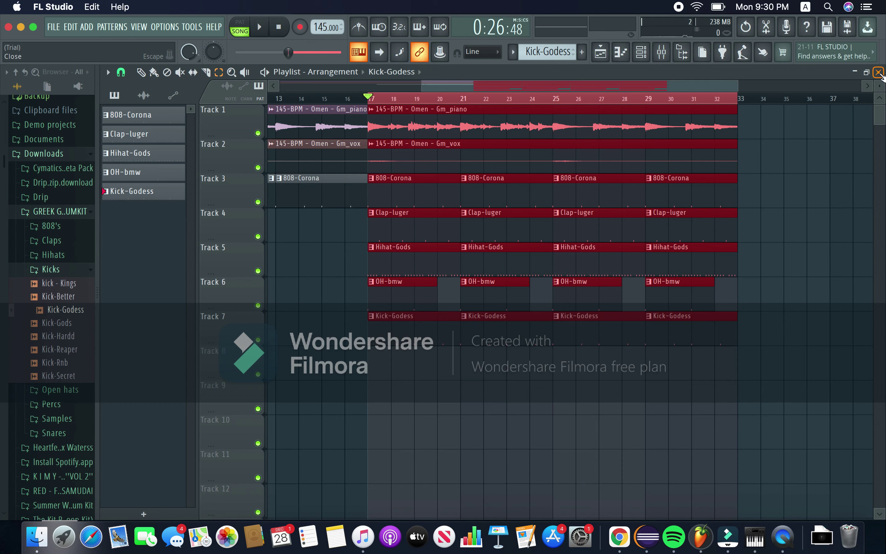
Check the channels and their mixer track numbers in the channel rack, glancing at the mixer and piano roll
click(643, 54)
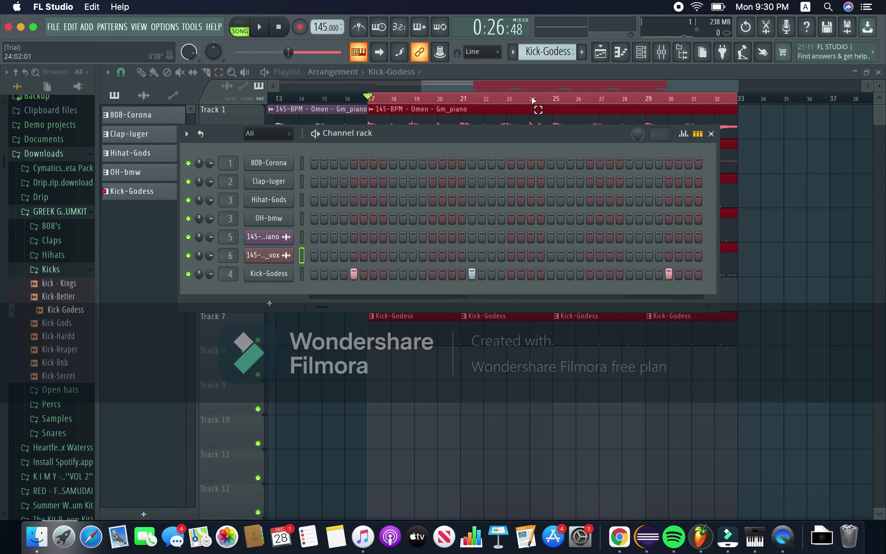
click(662, 52)
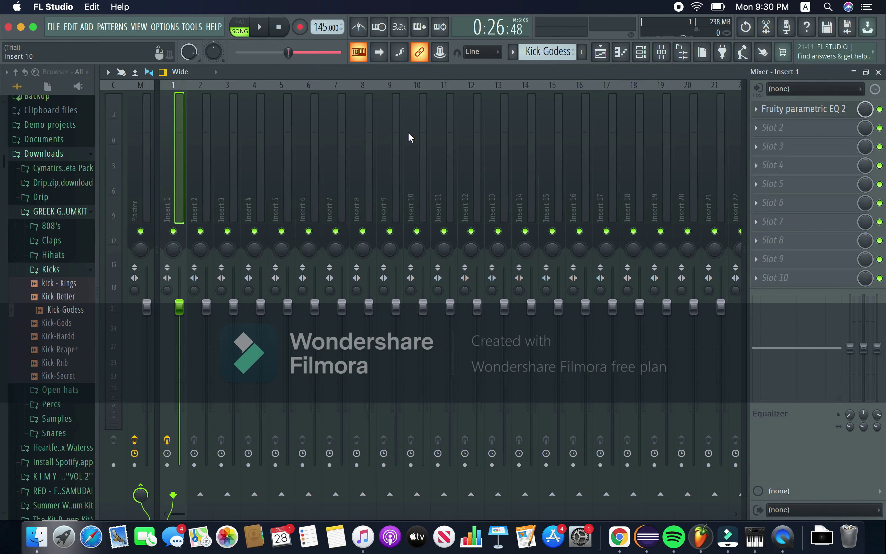
click(620, 52)
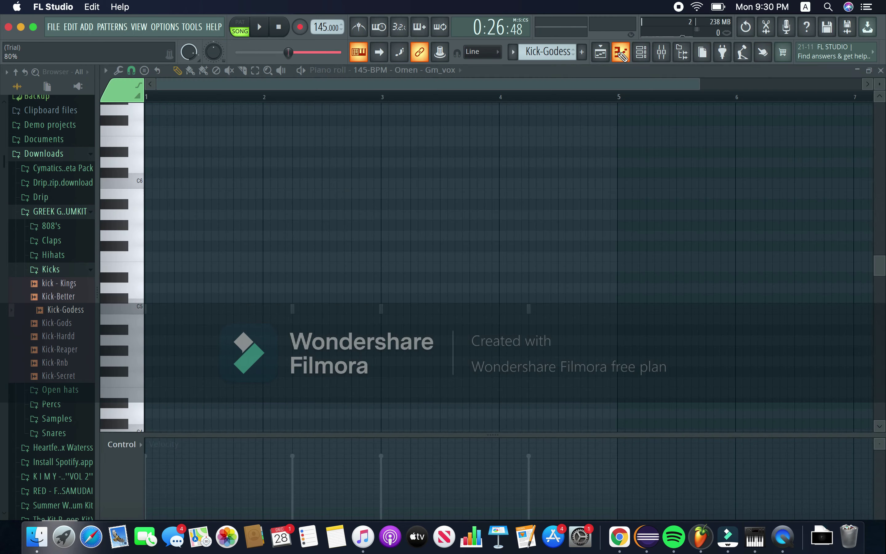
click(644, 56)
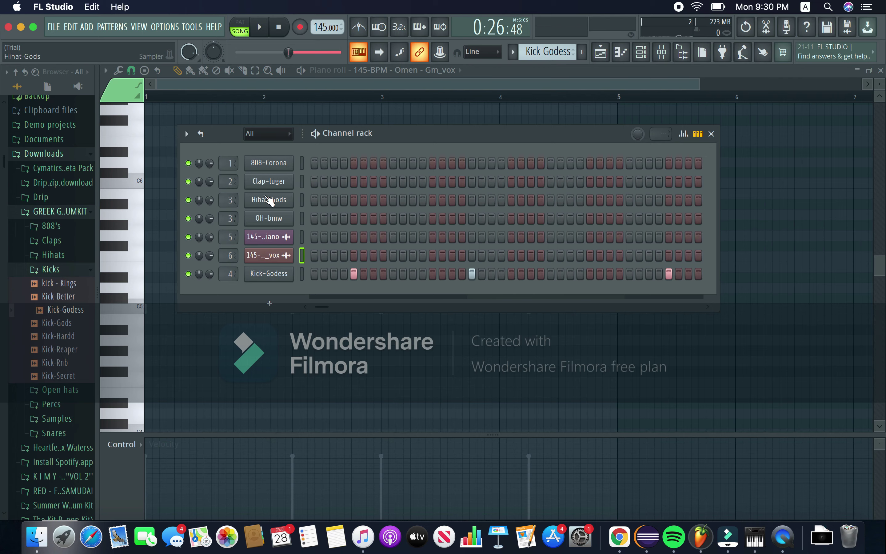
click(712, 134)
click(881, 71)
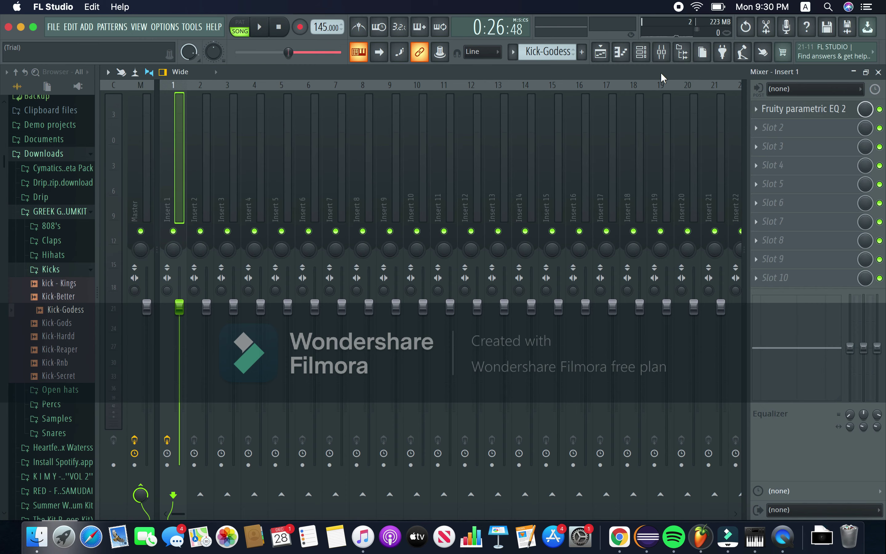
Play the selected section while watching the frequency display of the EQ on Insert 1
click(807, 110)
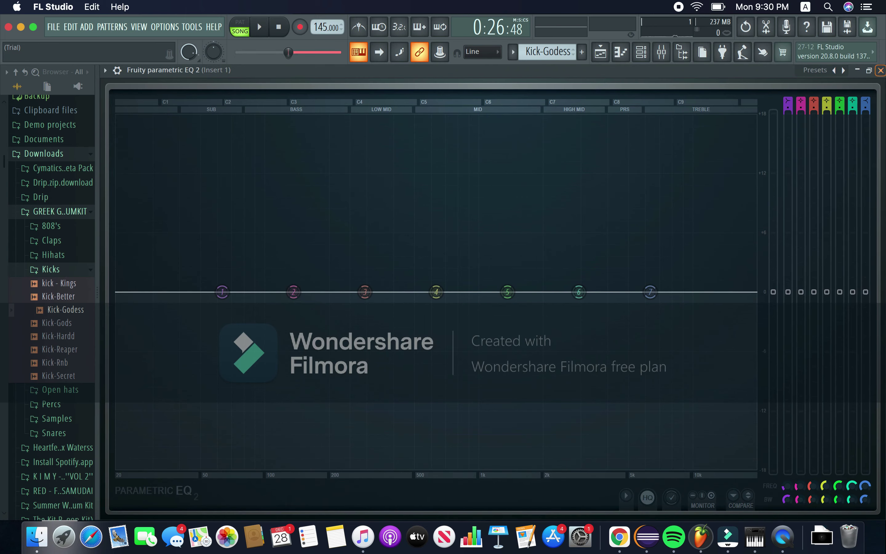
click(881, 71)
click(805, 108)
click(260, 28)
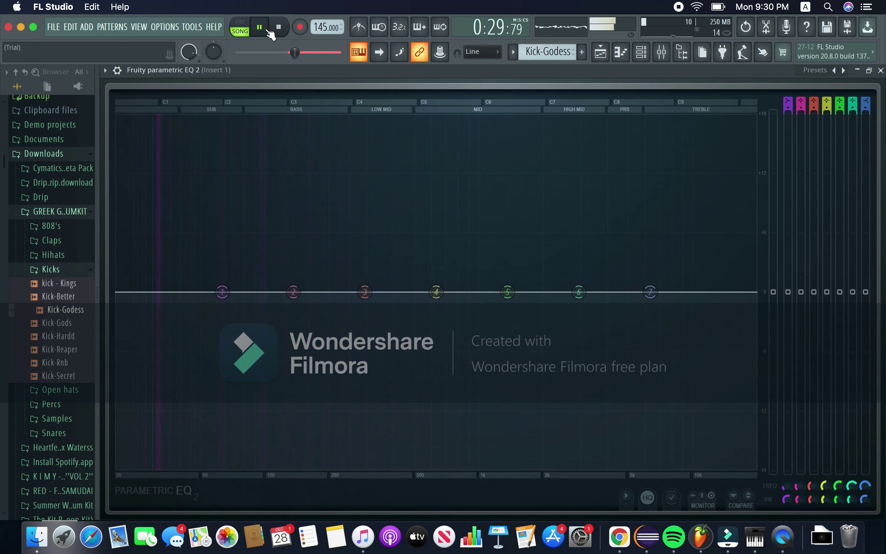
click(268, 31)
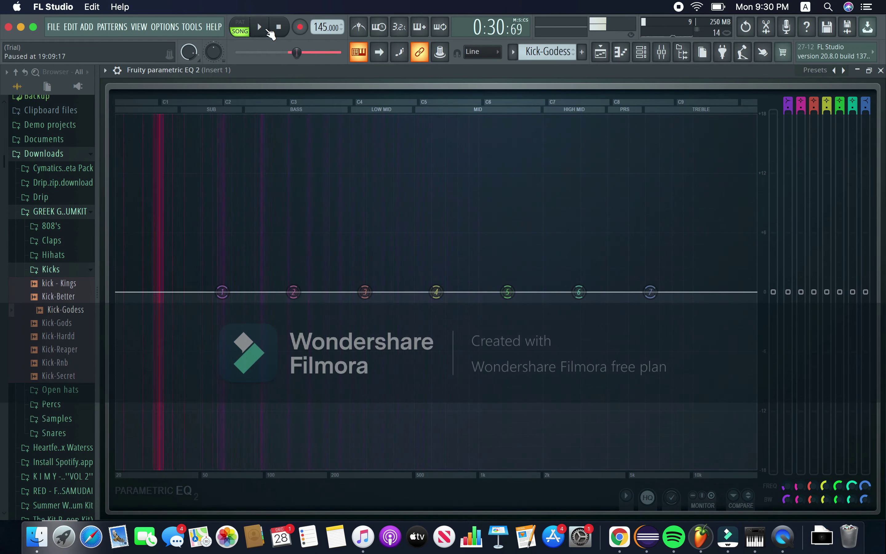
click(880, 71)
click(880, 71)
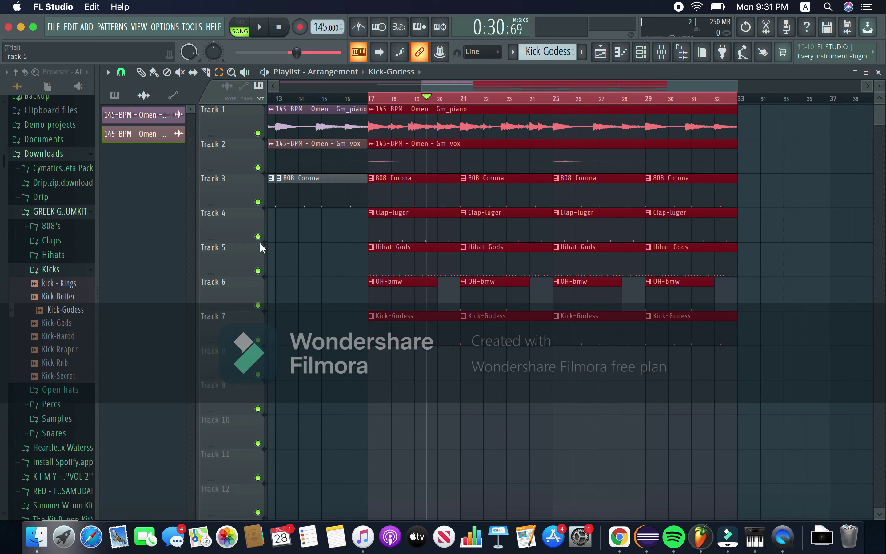
Solo playlist Track 7 holding the Kick-Godess clips and play it from the start of the selection
right_click(258, 340)
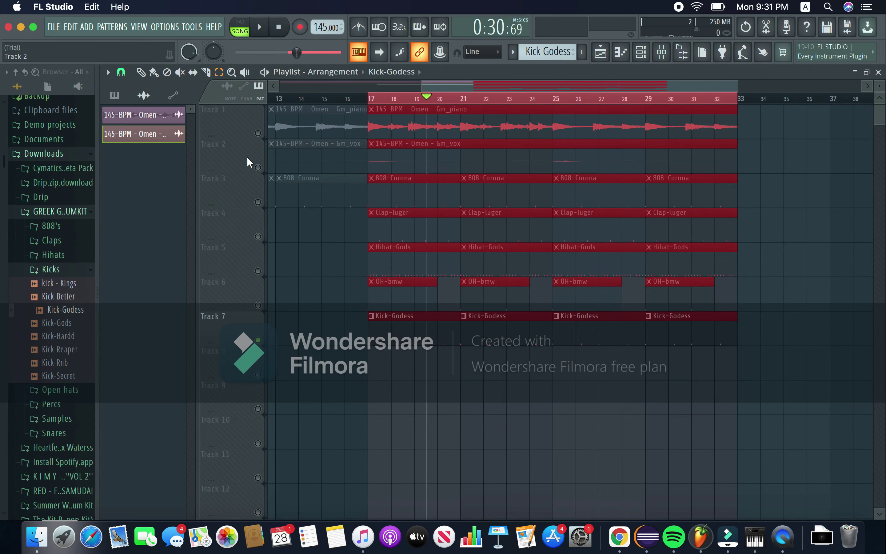
click(278, 27)
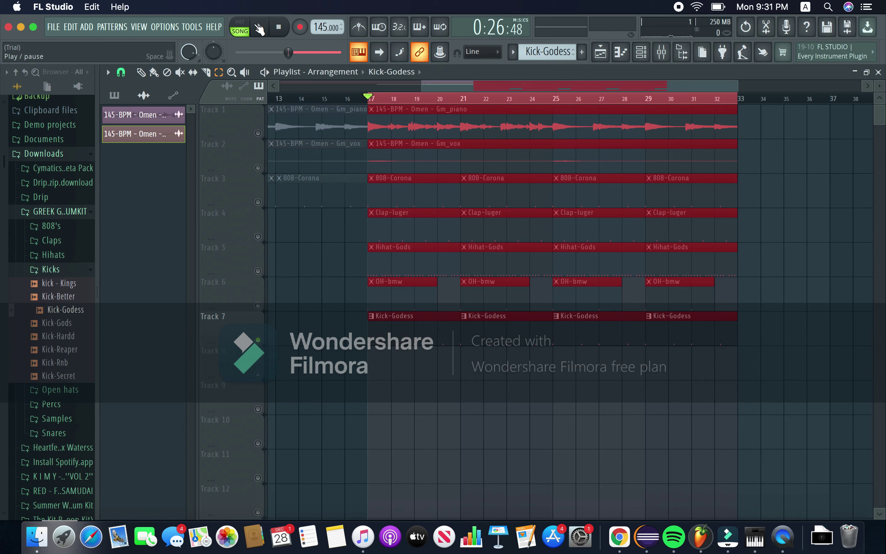
click(260, 27)
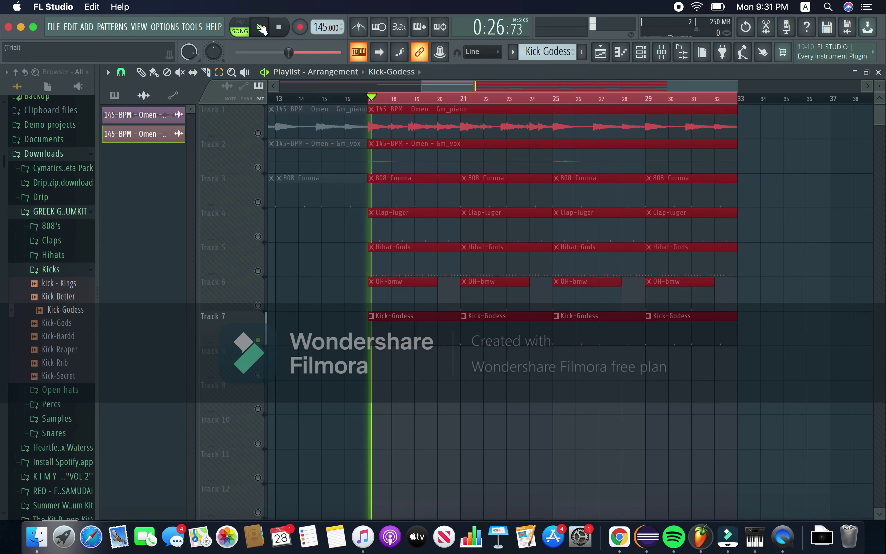
Load Fruity parametric EQ 2 into the first effect slot of Insert 4, stop playback and maximize the EQ
click(661, 52)
click(815, 108)
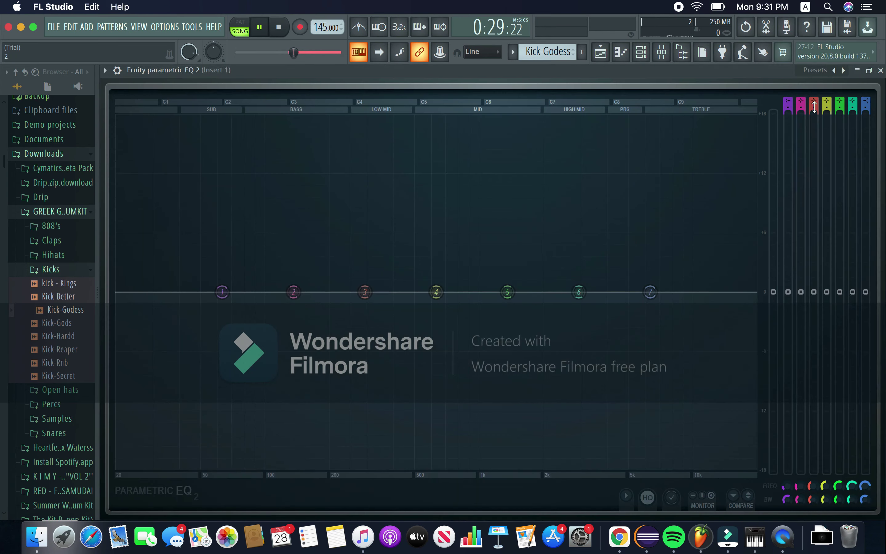
click(880, 70)
click(261, 165)
click(773, 109)
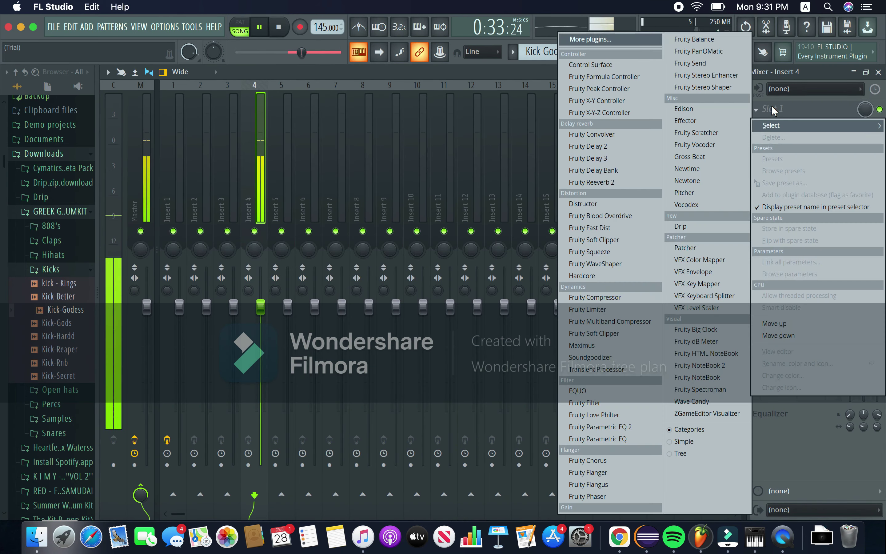
click(600, 426)
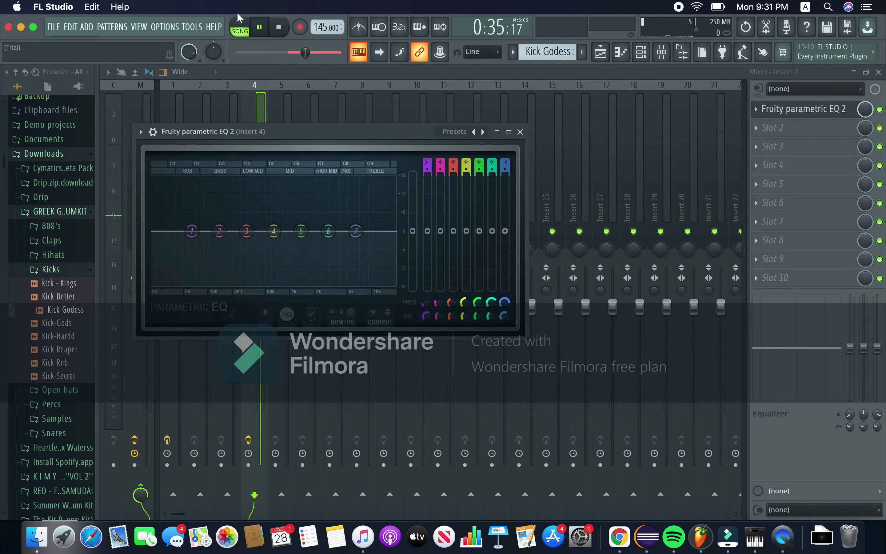
key(space)
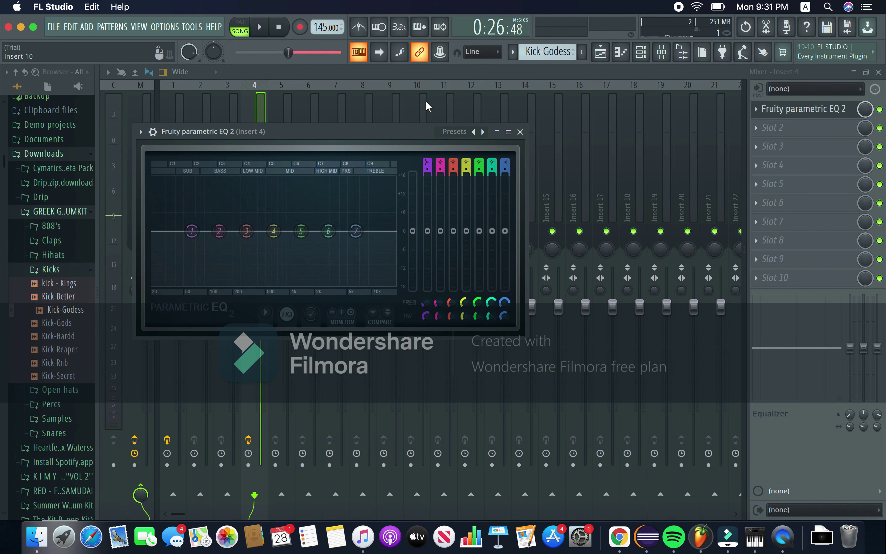
click(509, 132)
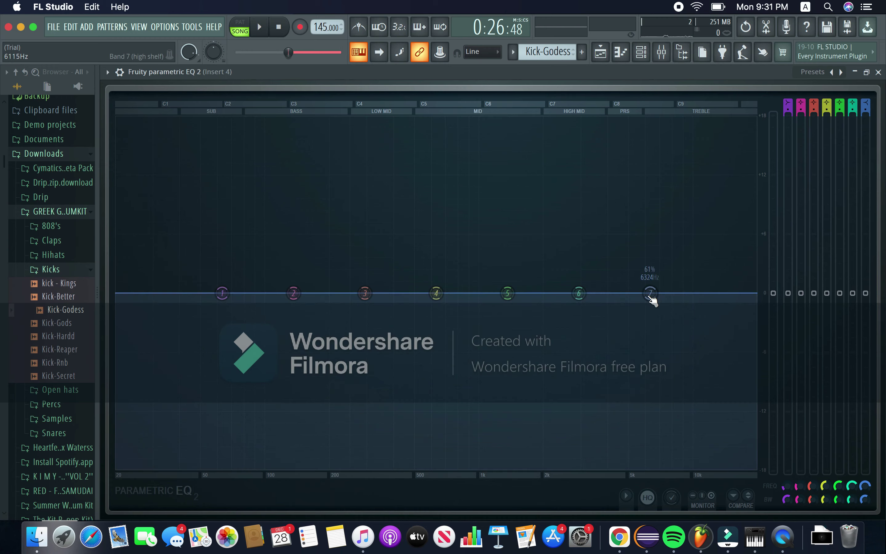
Lower the kick EQ's band 7 high shelf to -18 dB at about 7665 Hz and shift band 1 to just below 50 Hz
click(259, 27)
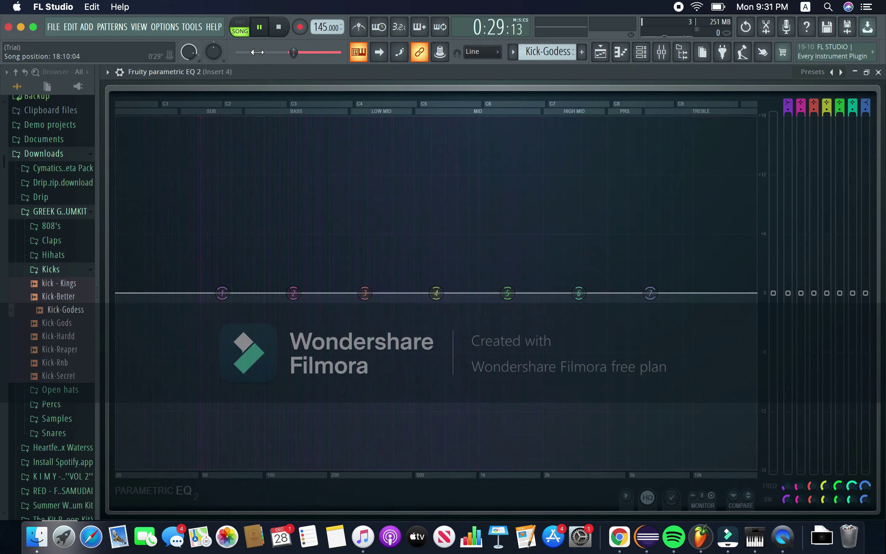
click(259, 27)
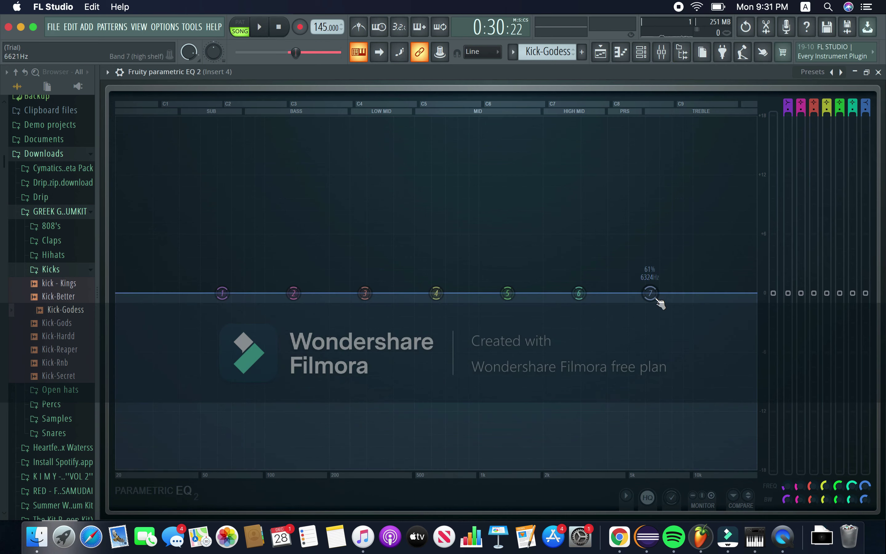
drag(659, 299, 634, 469)
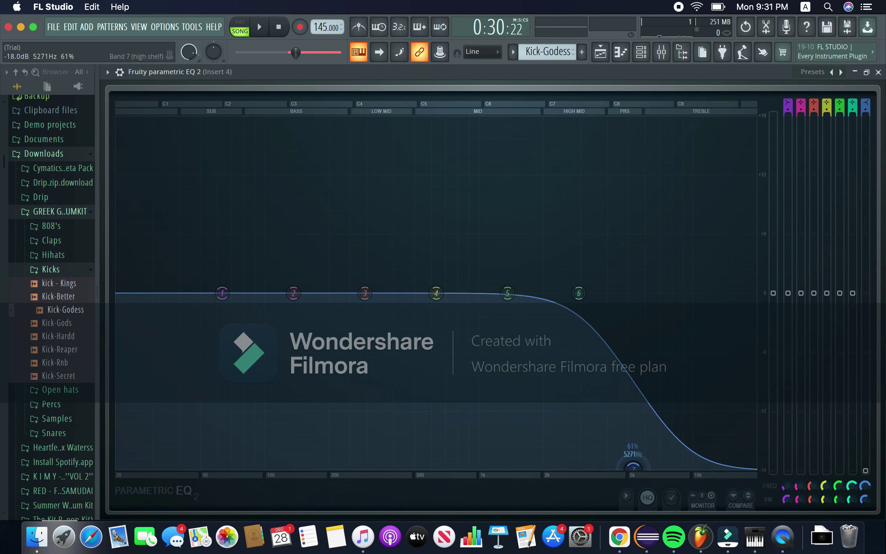
drag(222, 293, 196, 294)
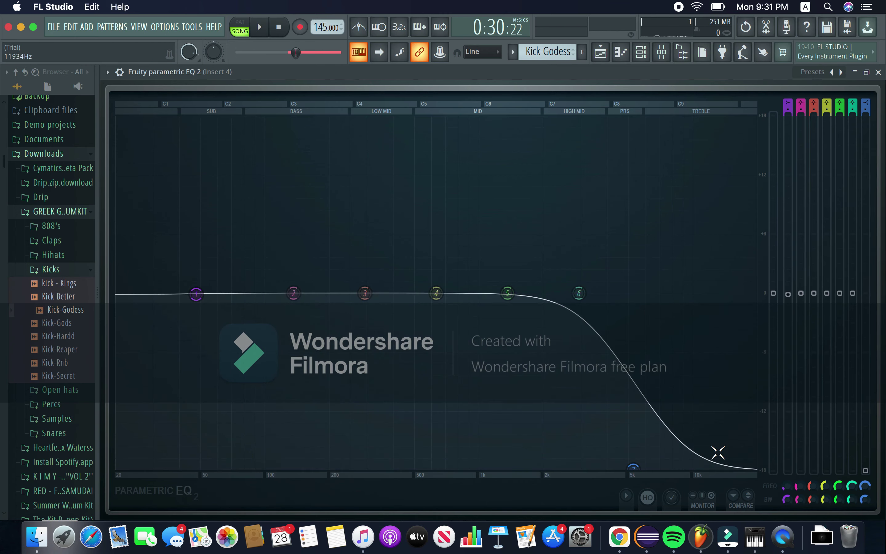
drag(633, 468, 668, 469)
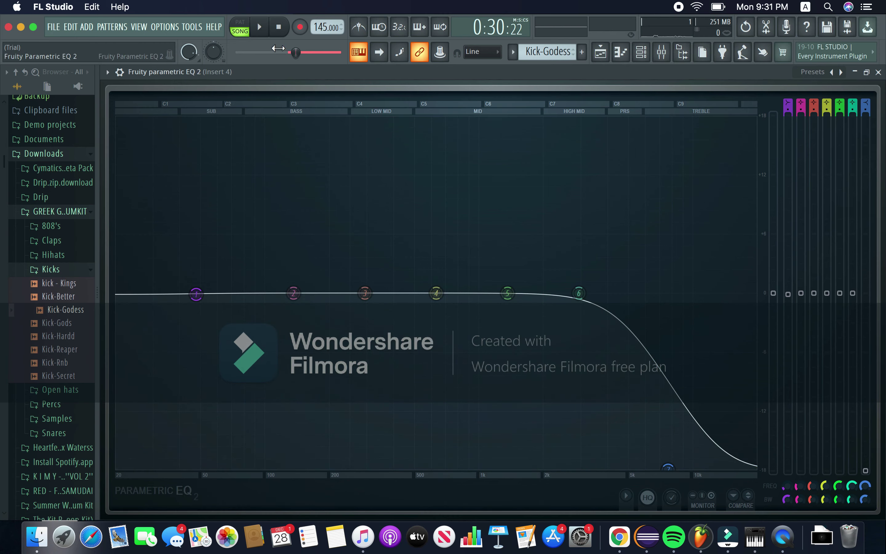
click(261, 29)
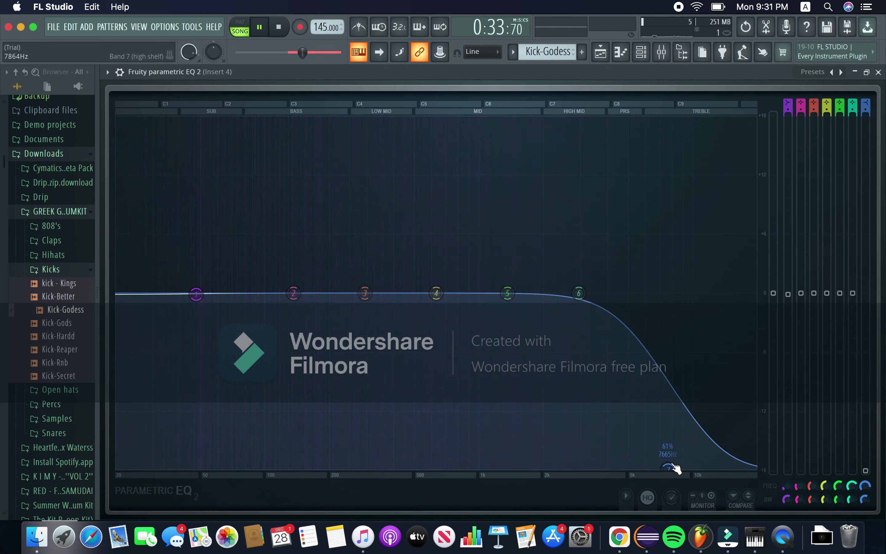
Sweep the kick EQ's band 7 high shelf down to about 1.6 kHz at -18 dB, checking the sound with playback
drag(669, 469, 537, 470)
click(264, 29)
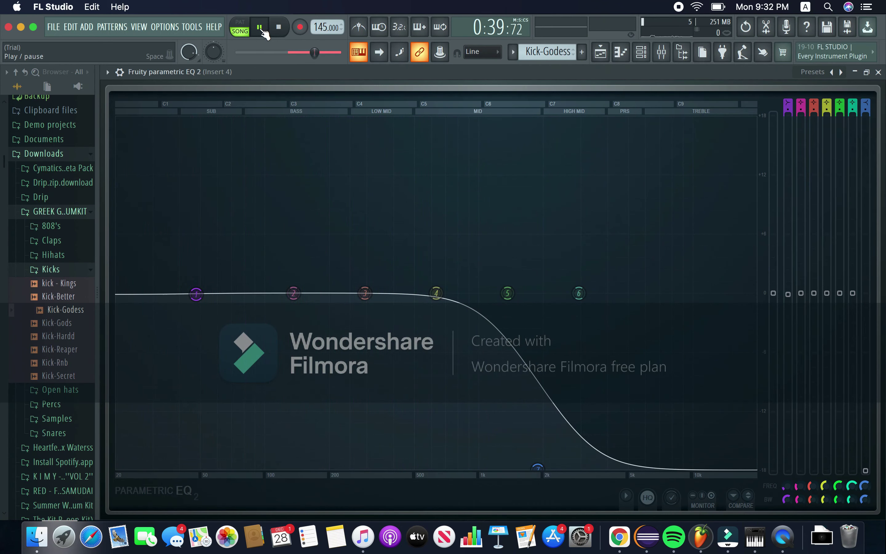
click(263, 30)
click(270, 32)
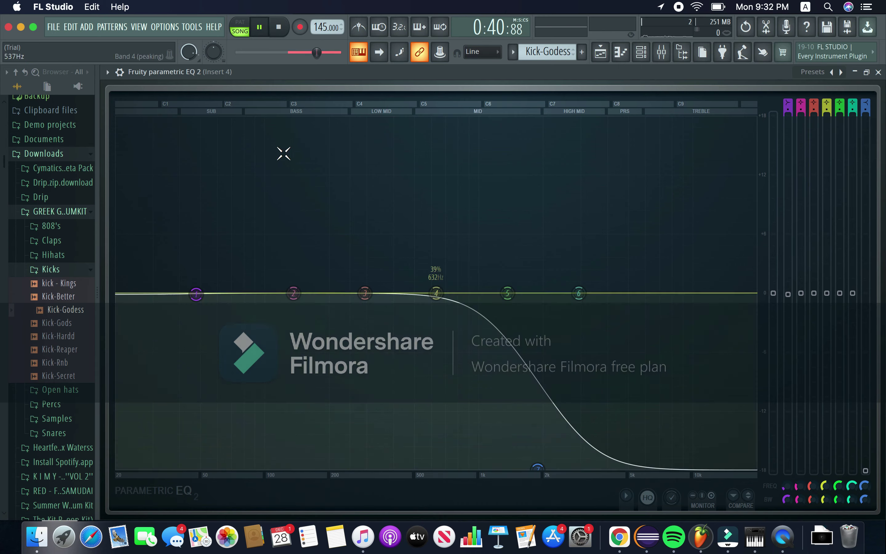
mouse_move(524, 470)
mouse_down()
mouse_move(427, 469)
mouse_move(525, 469)
mouse_up()
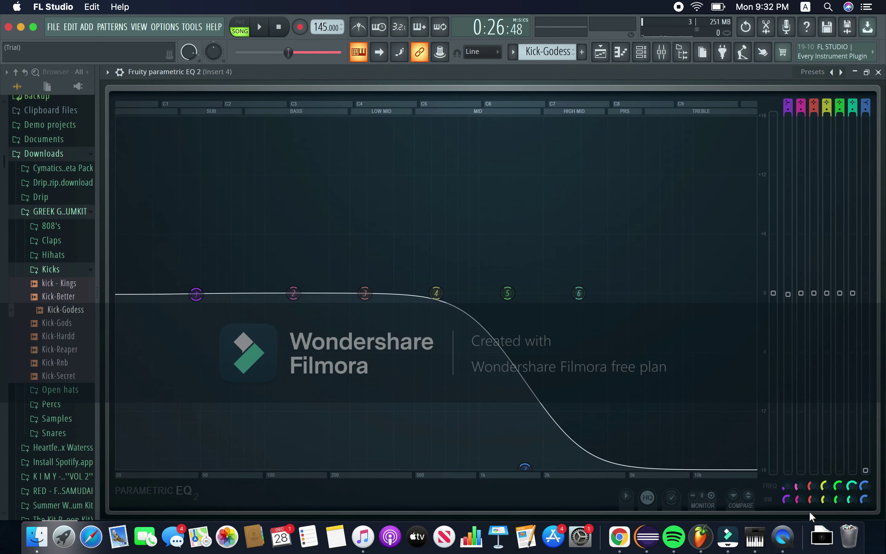
Narrow the bandwidth of the kick EQ's bands 2 to 6 to 0% and audition a +18 dB boost on band 4 near 522 Hz
drag(801, 501, 851, 524)
drag(437, 292, 419, 117)
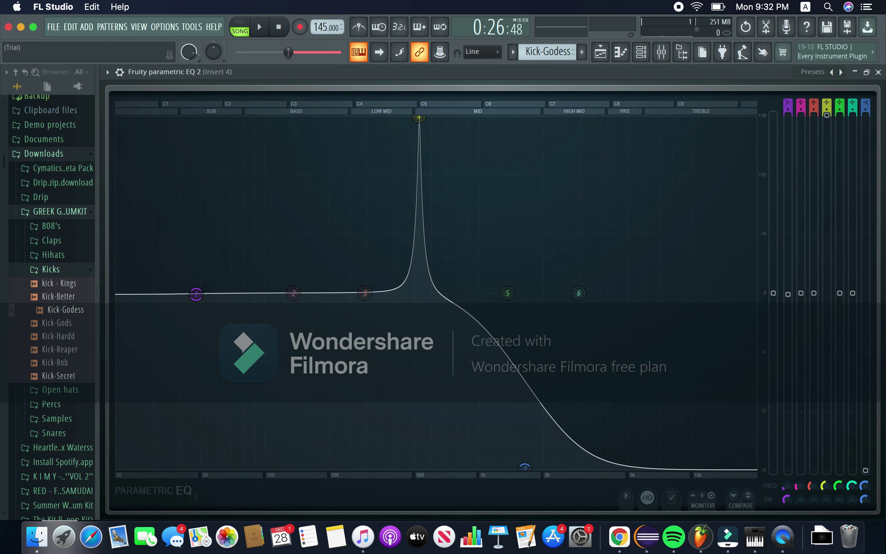
mouse_move(823, 495)
mouse_down()
mouse_move(823, 451)
mouse_move(824, 496)
mouse_up()
click(261, 27)
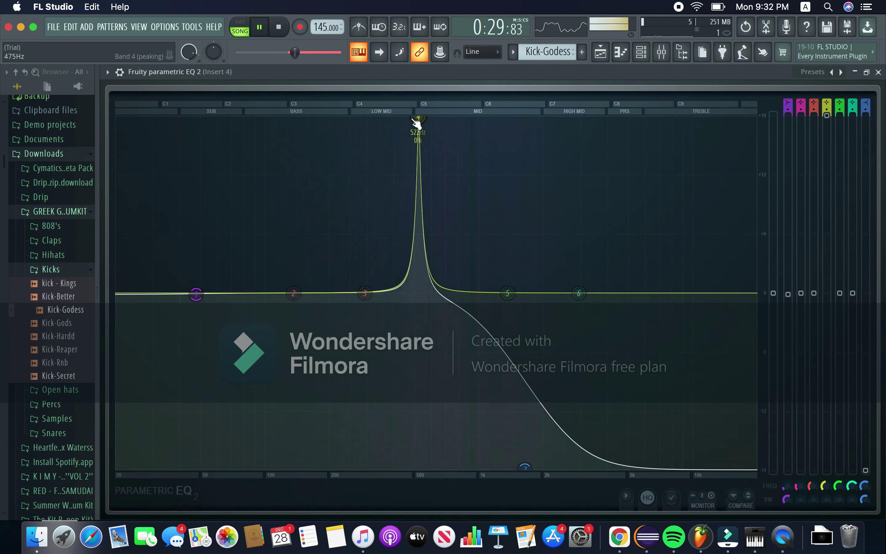
Cut narrow notches in the kick EQ with band 4 at 697 Hz, band 6 near 1.2 kHz and band 5 at about 499 Hz
drag(418, 119, 451, 348)
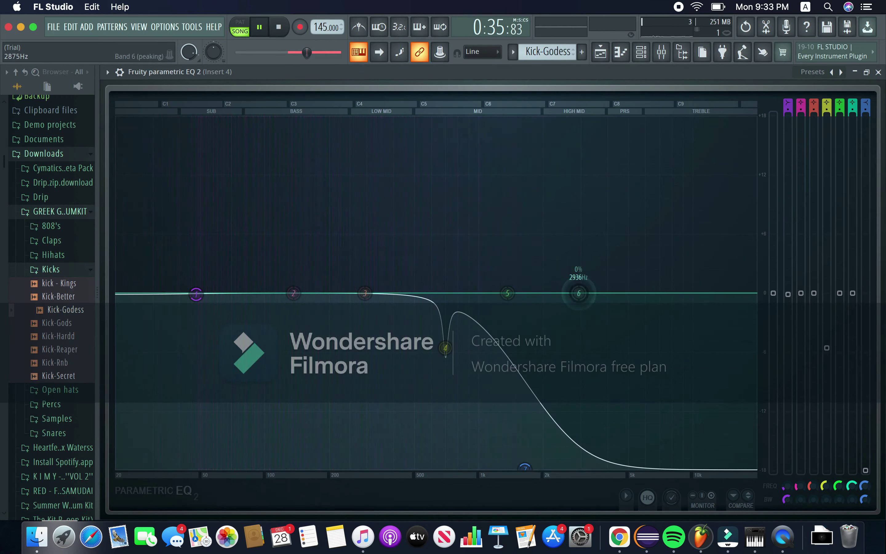
drag(578, 293, 495, 336)
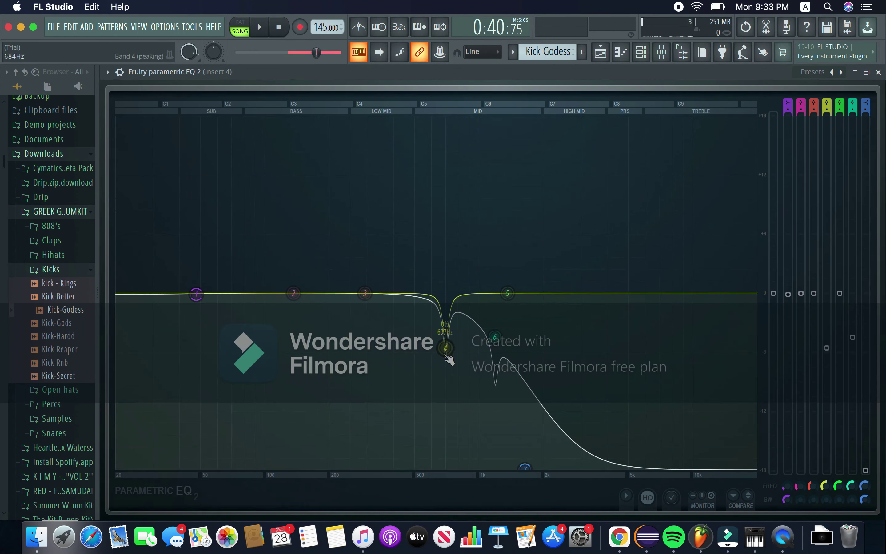
drag(826, 499, 827, 521)
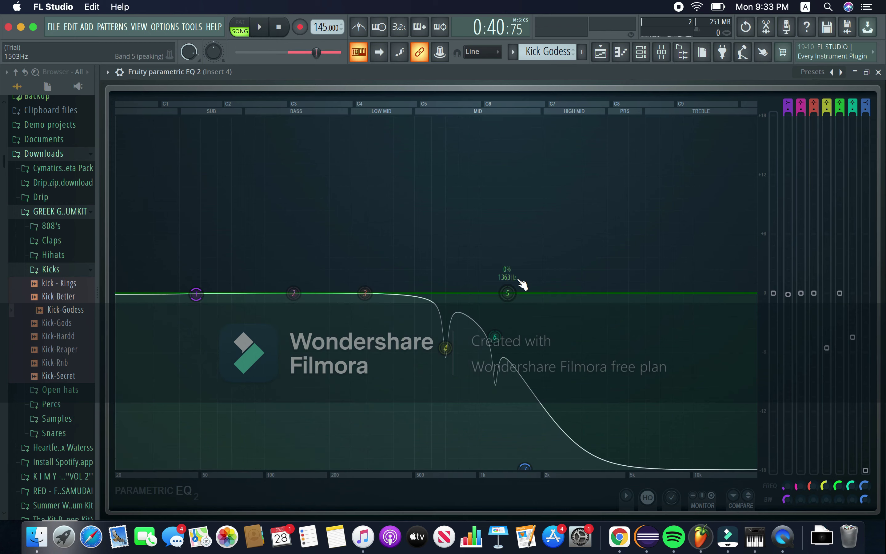
drag(507, 293, 414, 332)
During playback, add narrow cuts with band 3 near 360 Hz and band 2 near 900 Hz, then close the kick EQ and pause
click(263, 27)
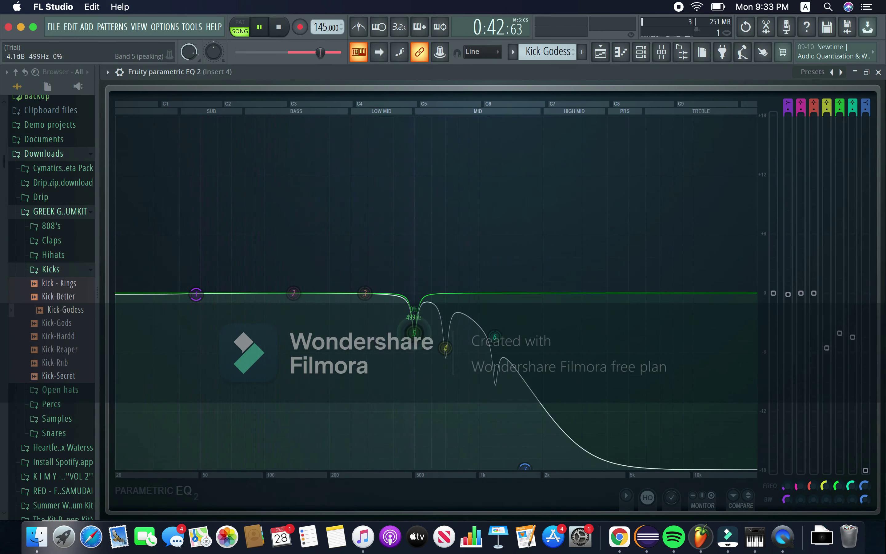
drag(365, 293, 383, 331)
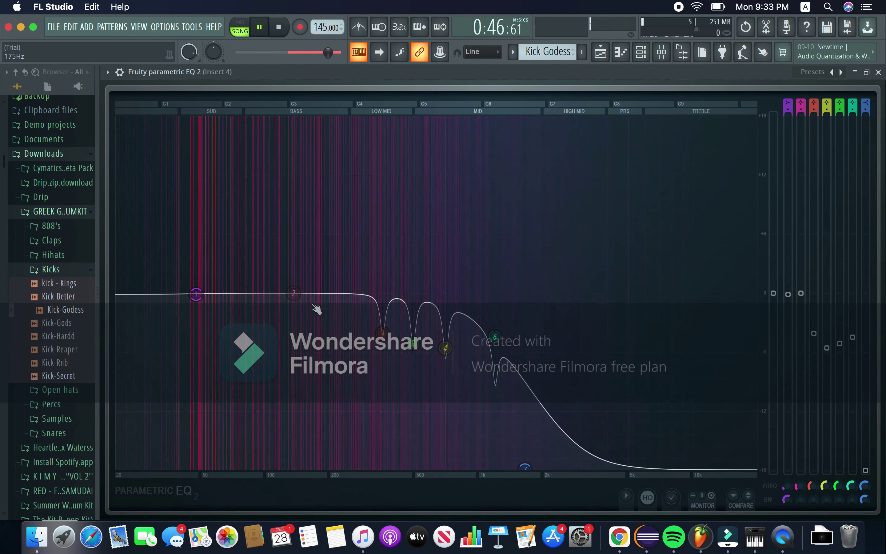
drag(293, 293, 468, 297)
click(878, 72)
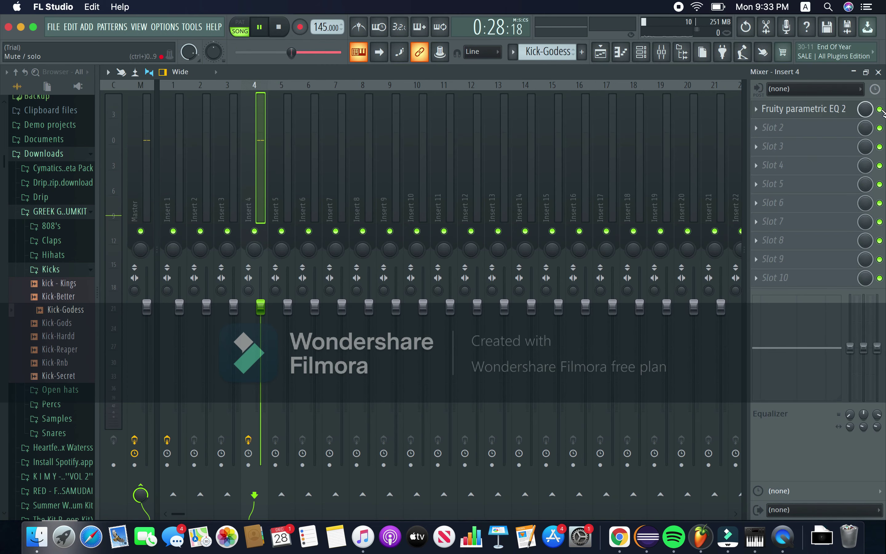
click(265, 31)
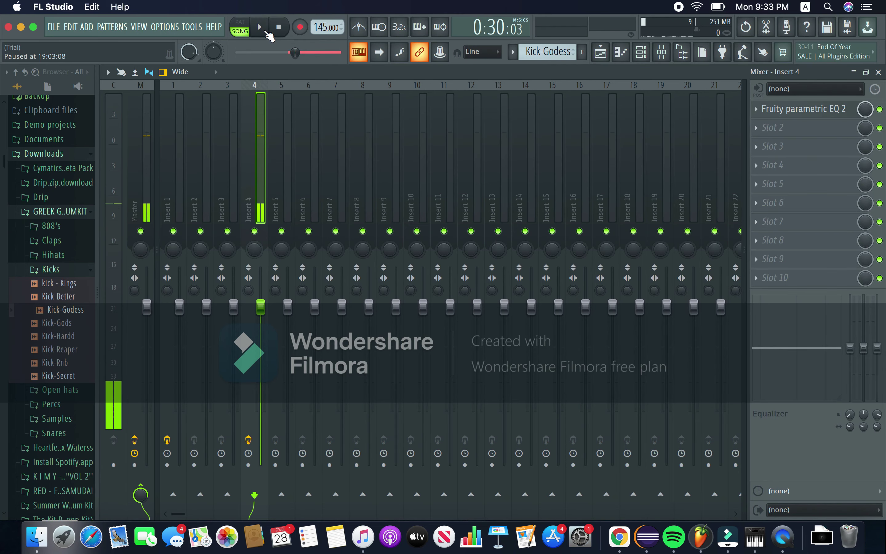
Return to the playlist, unmute Track 5 with the Hihat-Gods clips, and play from the start of the selection
click(879, 73)
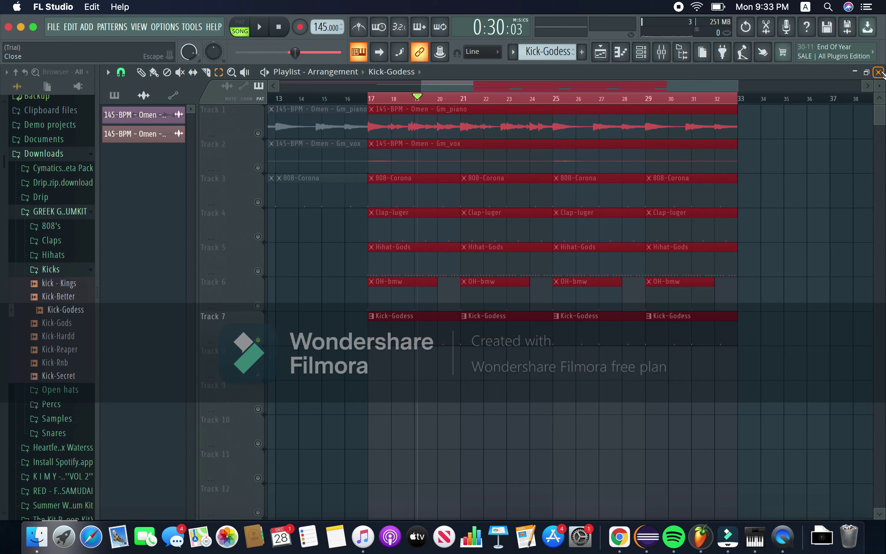
click(258, 271)
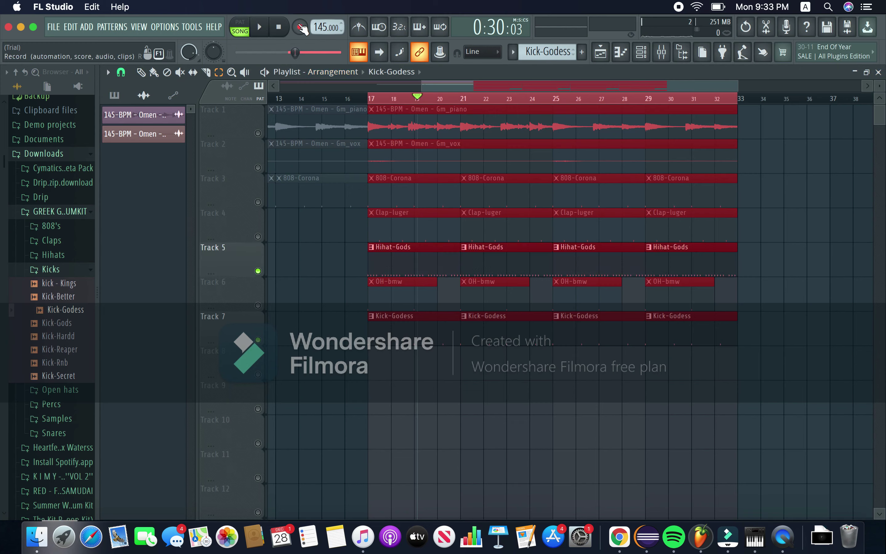
click(278, 27)
click(259, 27)
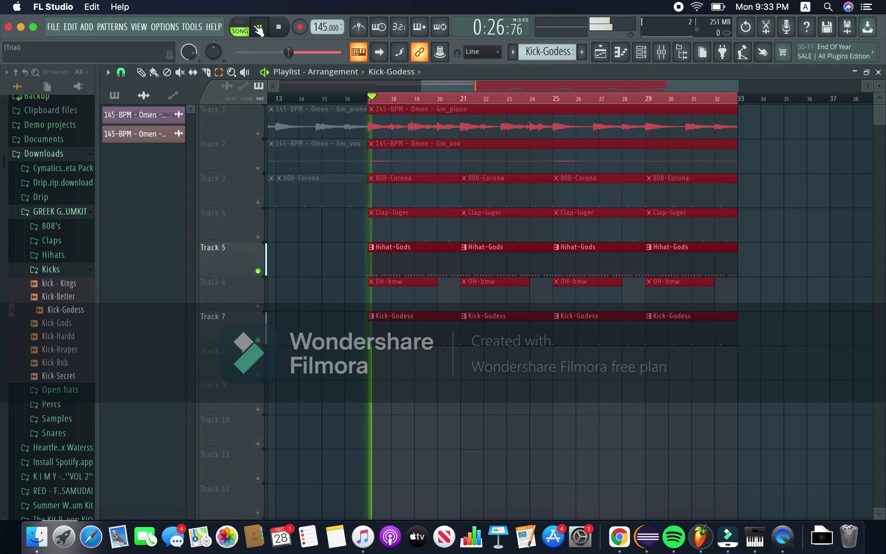
Check the levels in the mixer, pause playback and lower the fader of the hi-hat's Insert 3
click(662, 52)
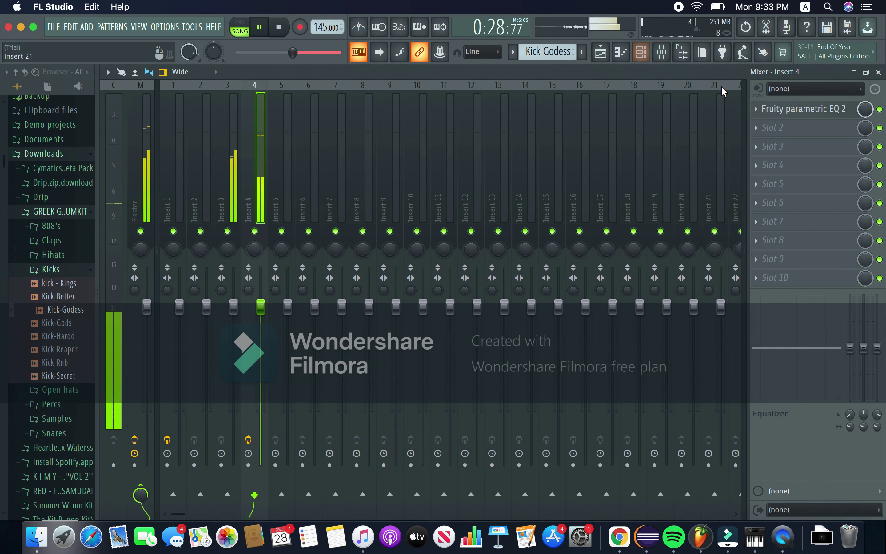
click(266, 28)
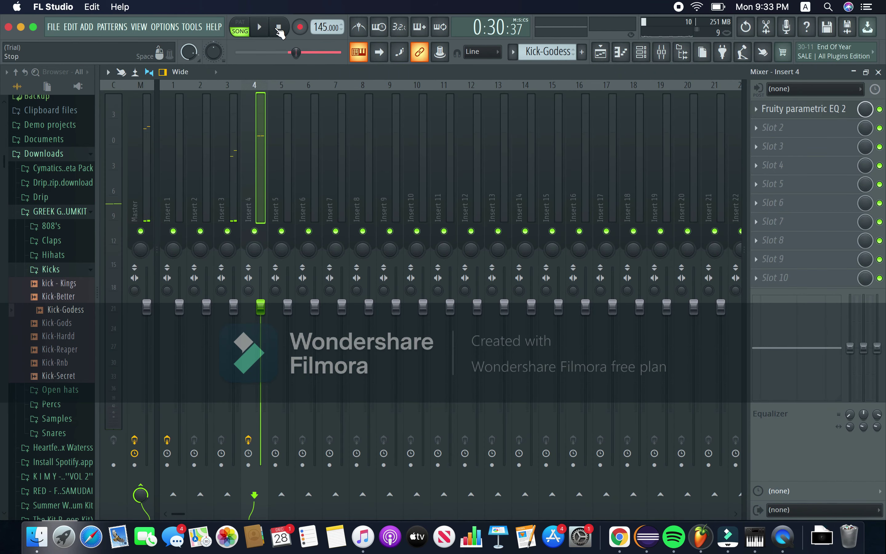
click(243, 179)
drag(233, 307, 233, 345)
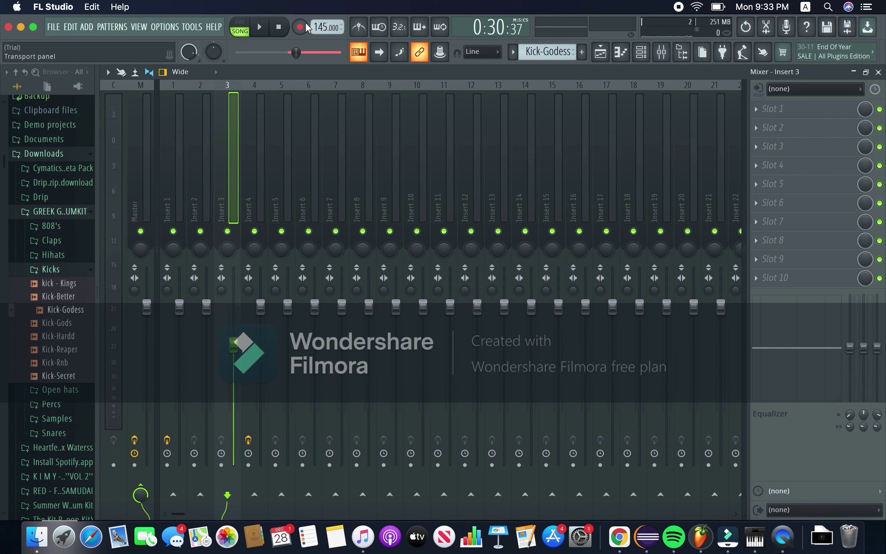
Load Fruity parametric EQ 2 into the first effect slot of Insert 3, maximize it and briefly play the hi-hat's spectrum
click(259, 192)
click(225, 196)
click(767, 119)
click(631, 432)
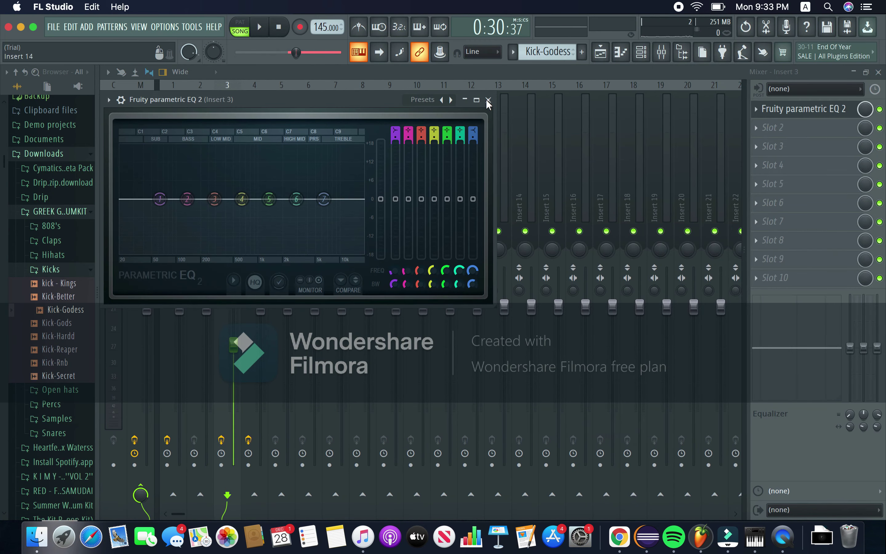
click(476, 100)
click(257, 27)
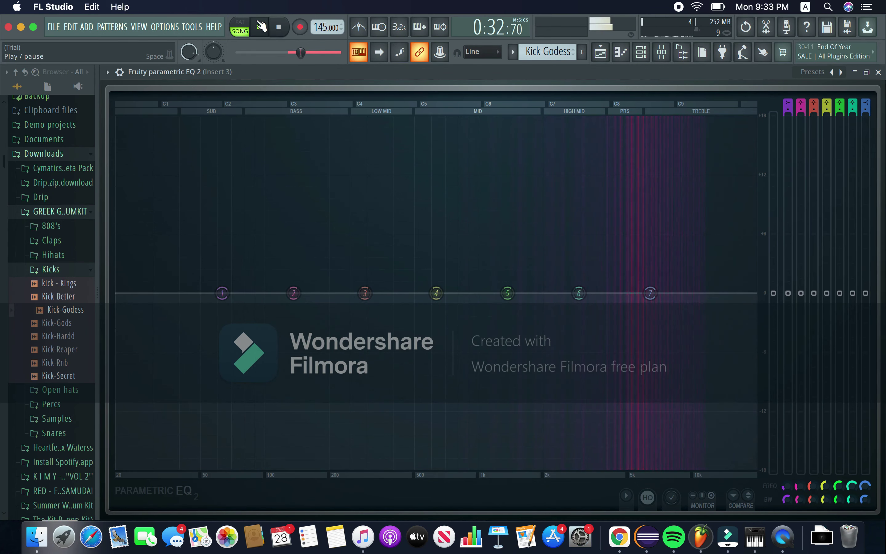
click(260, 27)
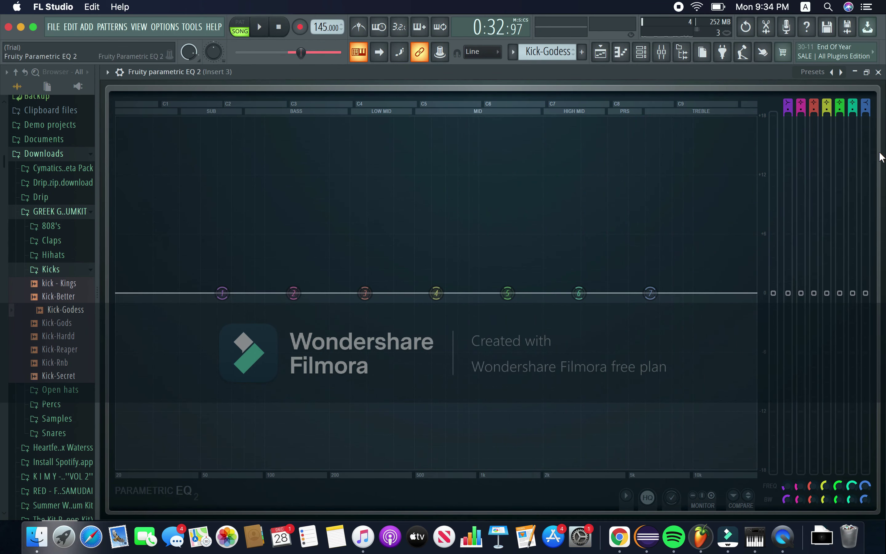
Review the kick's EQ curve on Insert 4 and close it again
click(878, 71)
click(272, 189)
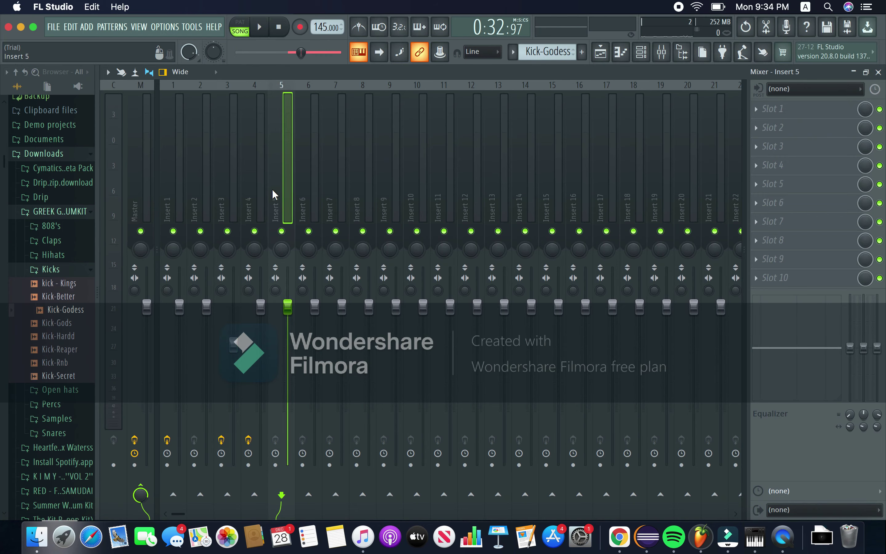
click(261, 176)
click(802, 109)
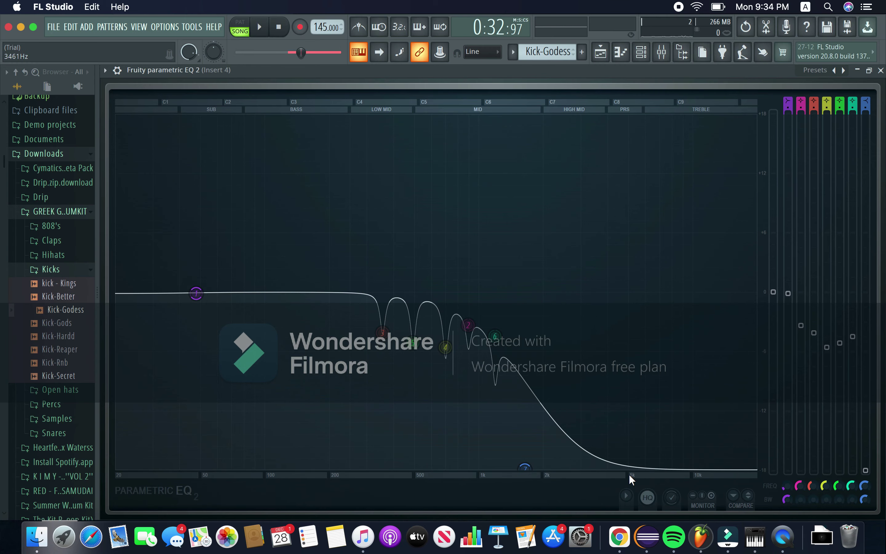
click(880, 70)
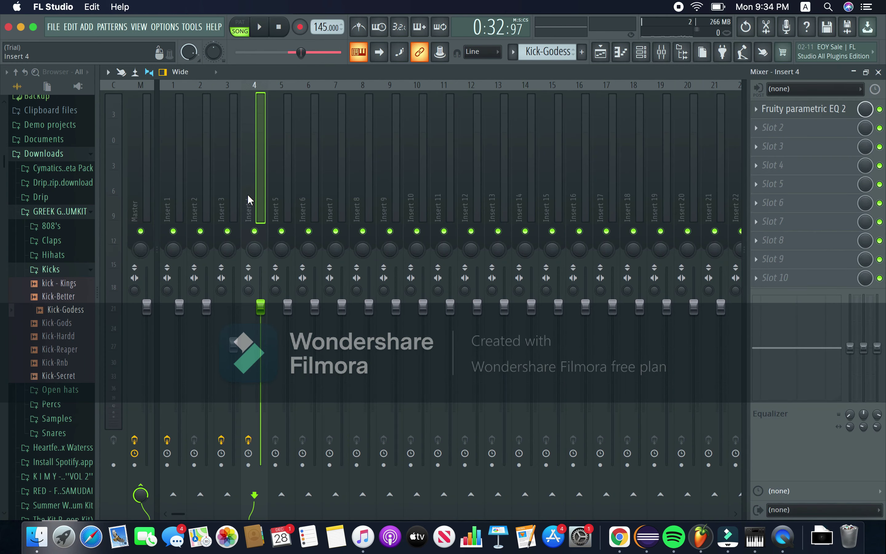
Reopen the hi-hat EQ on Insert 3, preview its spectrum, and pull band 1 down to -18 dB at about 2.9 kHz
click(233, 194)
click(780, 109)
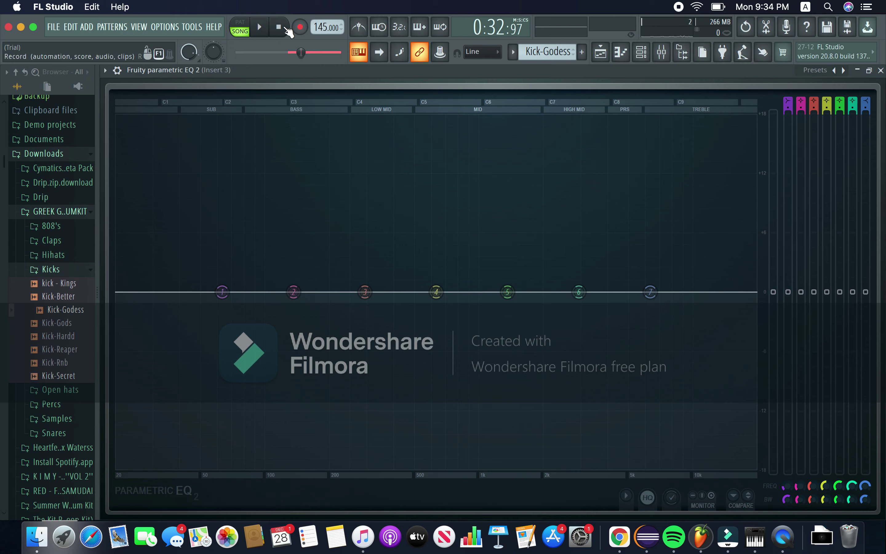
key(space)
key(space)
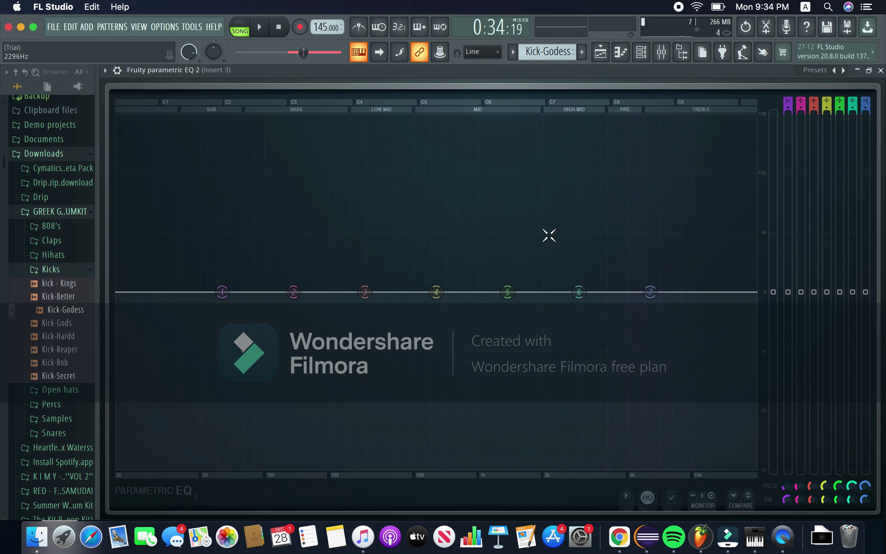
drag(222, 292, 577, 468)
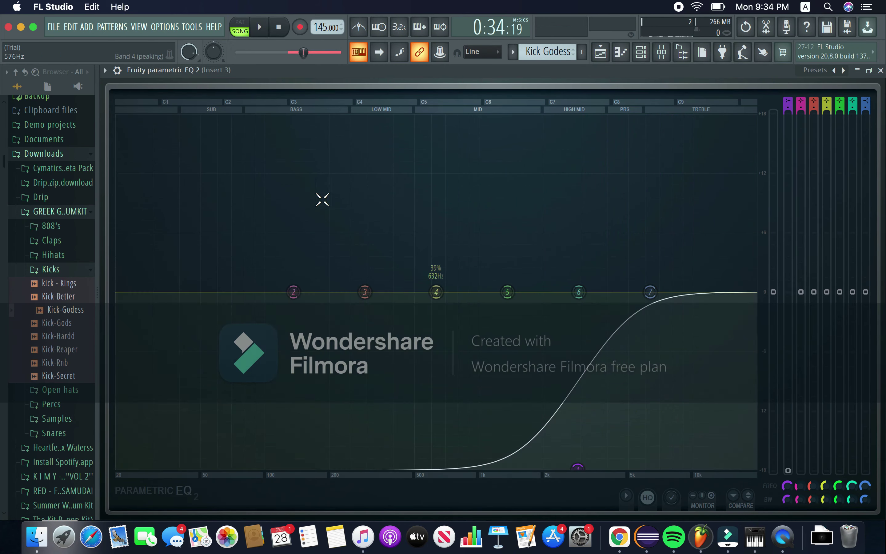
While playing, shift the hi-hat EQ's band 1 up to about 4 kHz and lower band 7 to about -5 dB at 15670 Hz
click(266, 36)
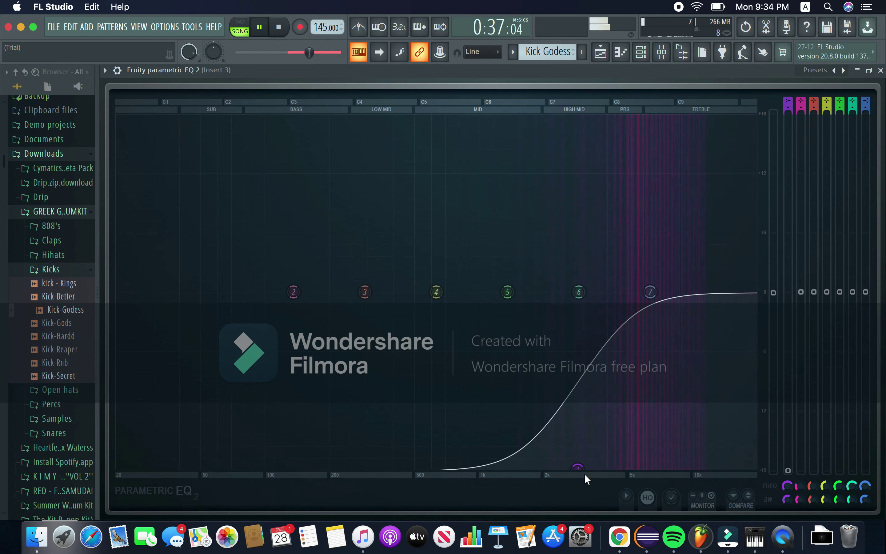
drag(595, 467, 622, 467)
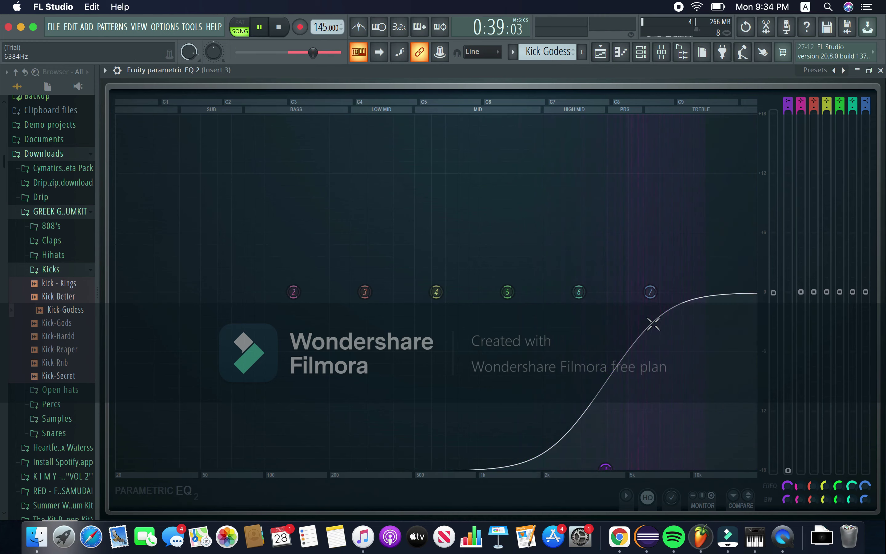
drag(650, 293, 734, 339)
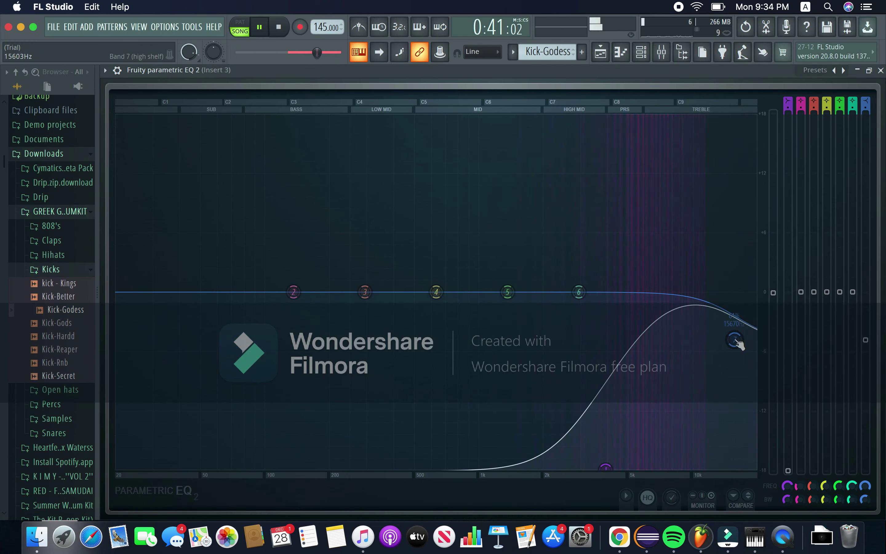
click(260, 28)
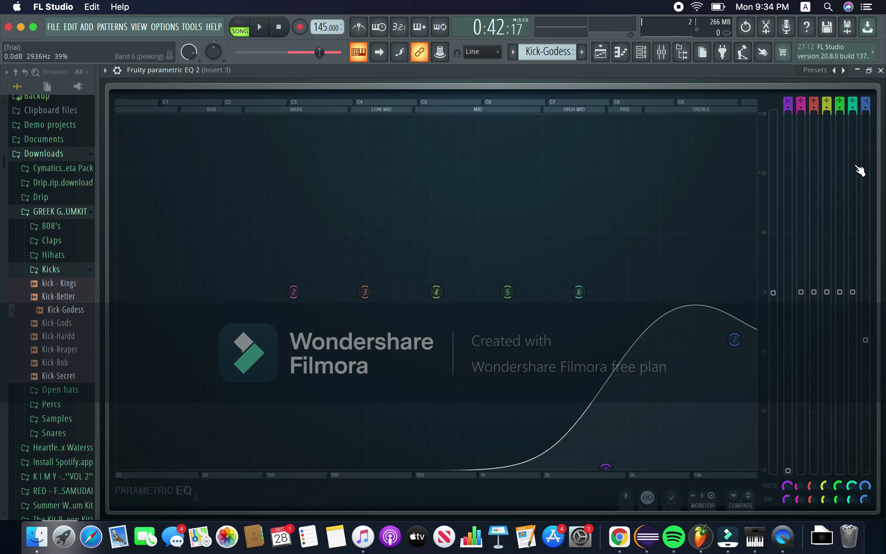
Close the hi-hat EQ, inspect the kick EQ on Insert 4 once more, and play both drums from the start of the selection
click(881, 70)
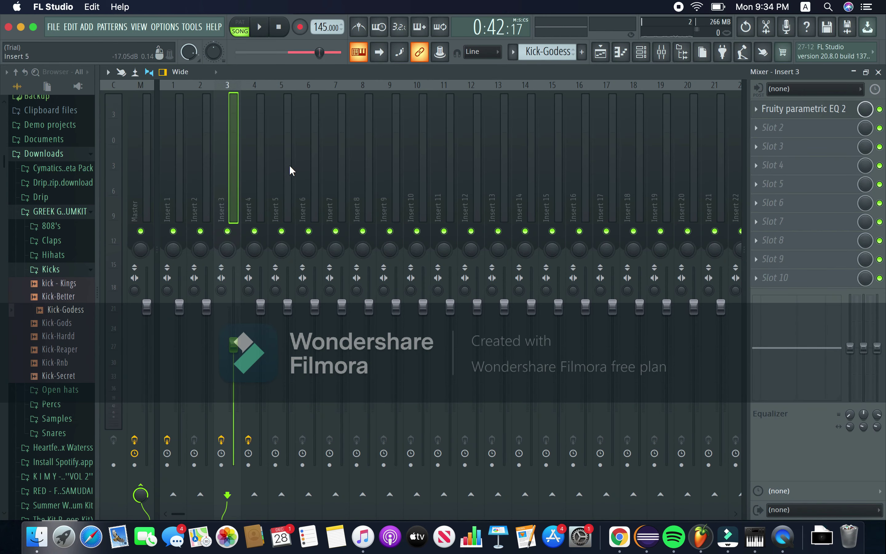
click(264, 169)
click(803, 118)
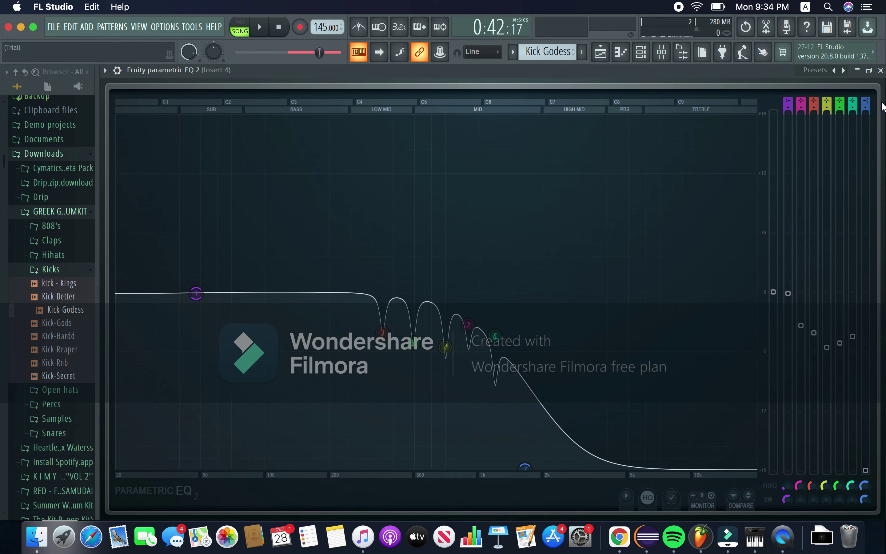
click(881, 70)
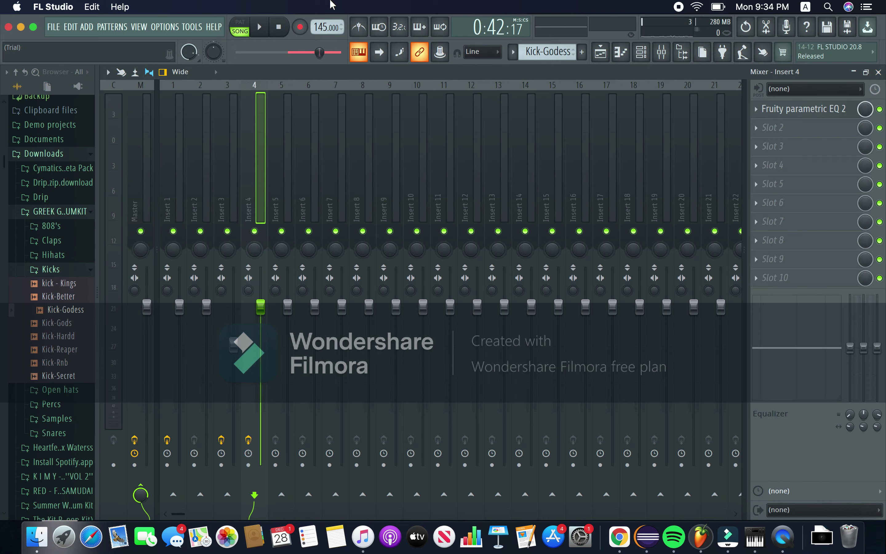
click(260, 28)
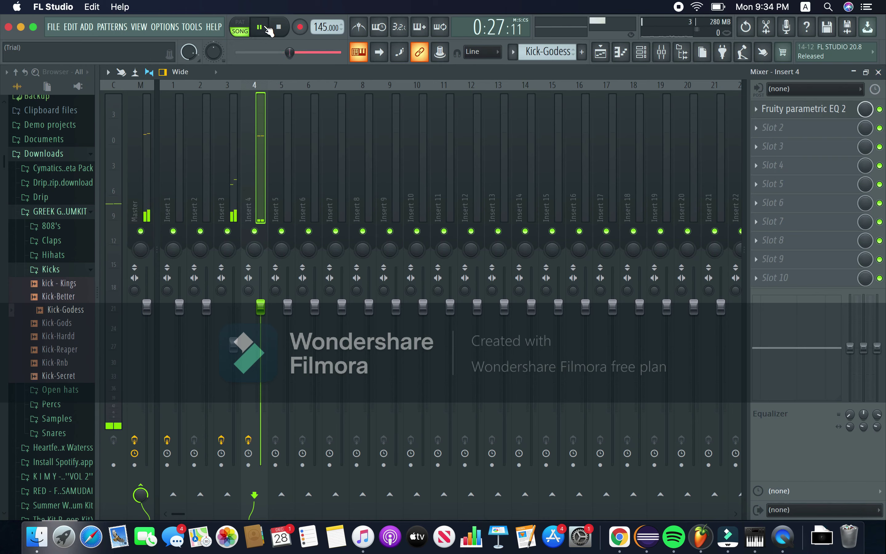
Stop playback, unmute the Clap-luger track in the playlist, and play the clap together with the hi-hat and kick
key(space)
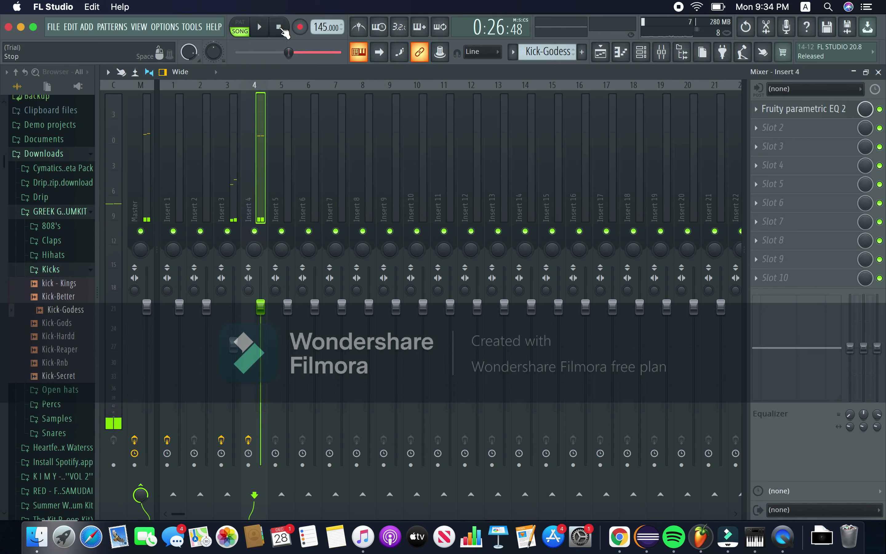
key(F5)
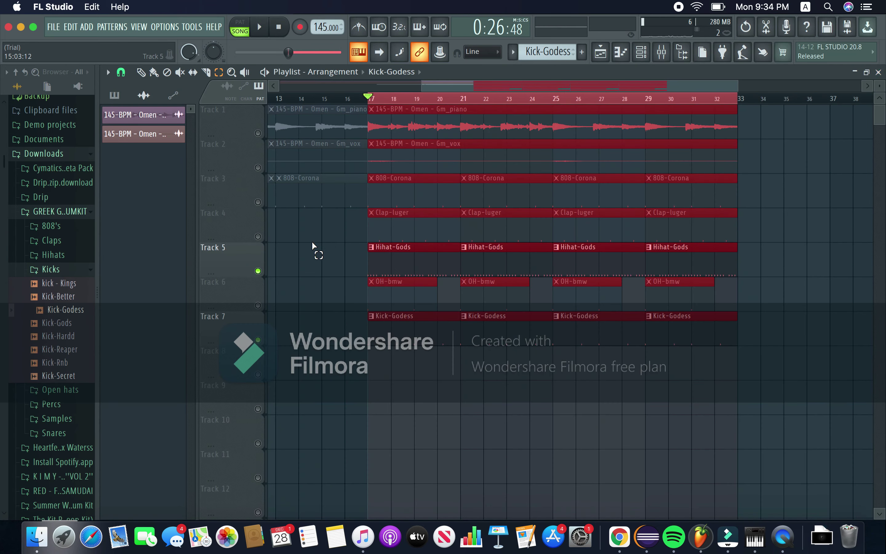
click(258, 236)
click(260, 27)
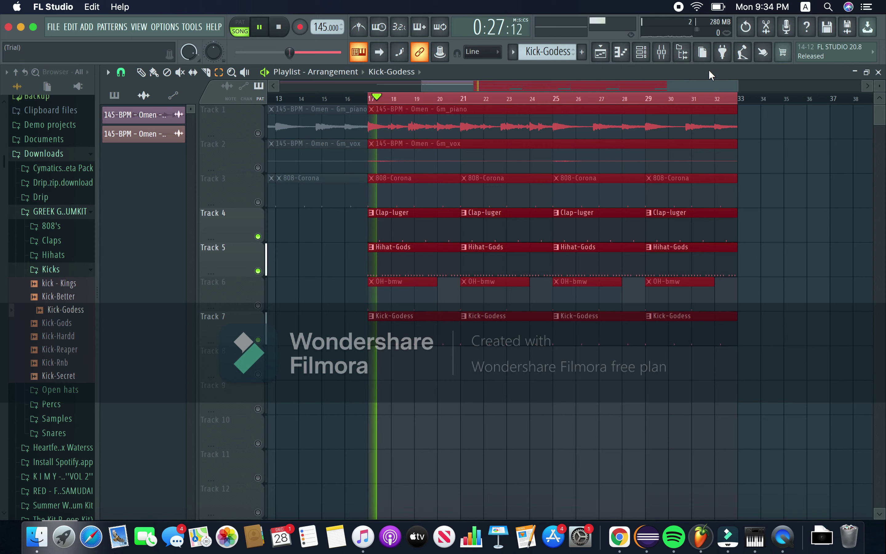
Lower the clap's level slightly on mixer Insert 2 and load Fruity Parametric EQ 2 into its first effect slot
click(663, 52)
click(233, 198)
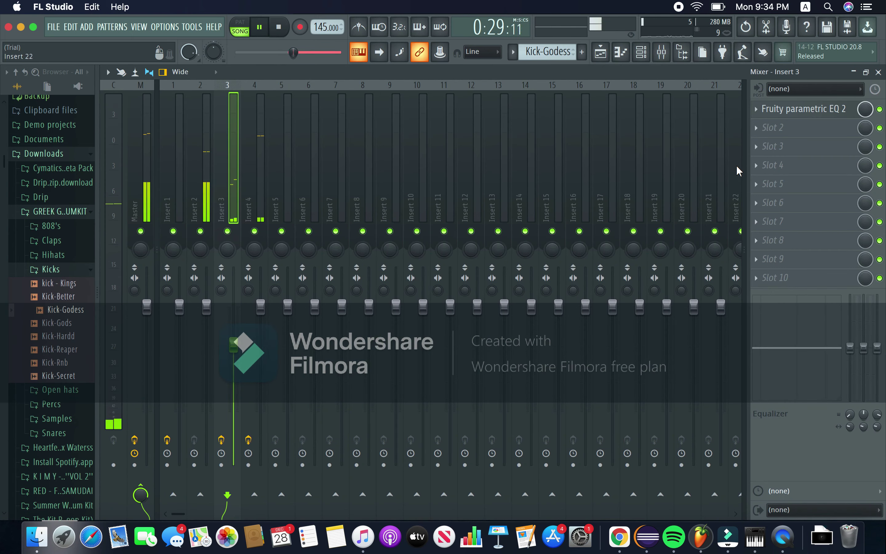
click(206, 165)
click(769, 109)
mouse_move(771, 125)
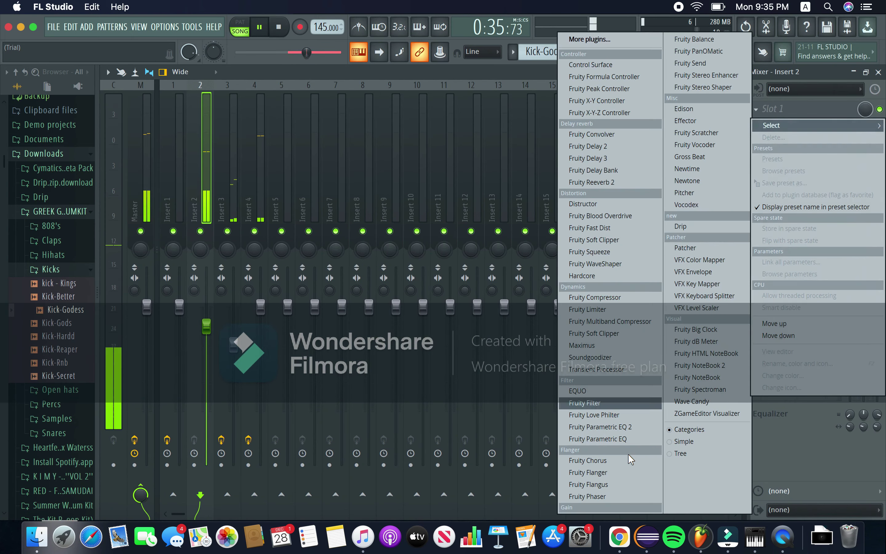
click(608, 428)
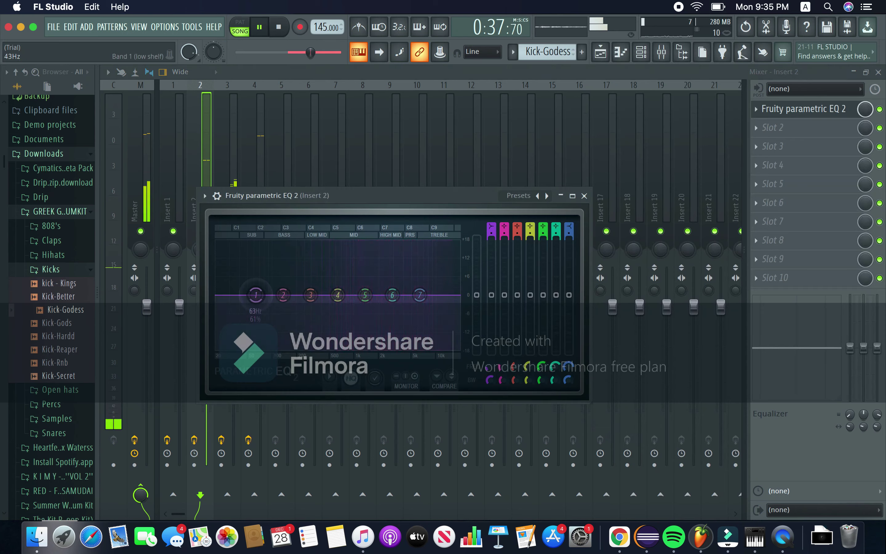
Pull the clap EQ's band 1 down to -18 dB at about 330 Hz and band 7 to about -15 dB near 18 kHz
drag(256, 295, 320, 350)
drag(419, 294, 454, 348)
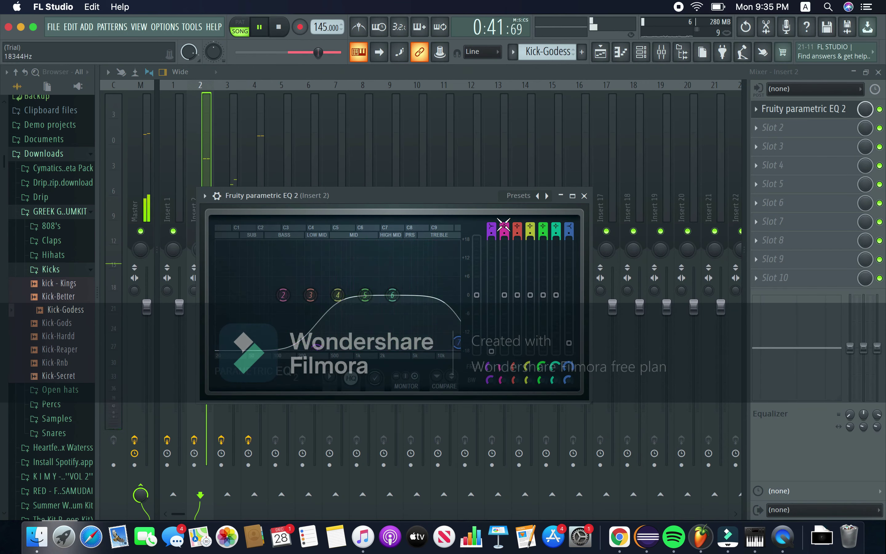
Enlarge the clap EQ, carve narrow cuts of about 3 to 4 dB with bands 2 to 6, placing band 4 near 3.6 kHz, and return to the mixer
click(572, 196)
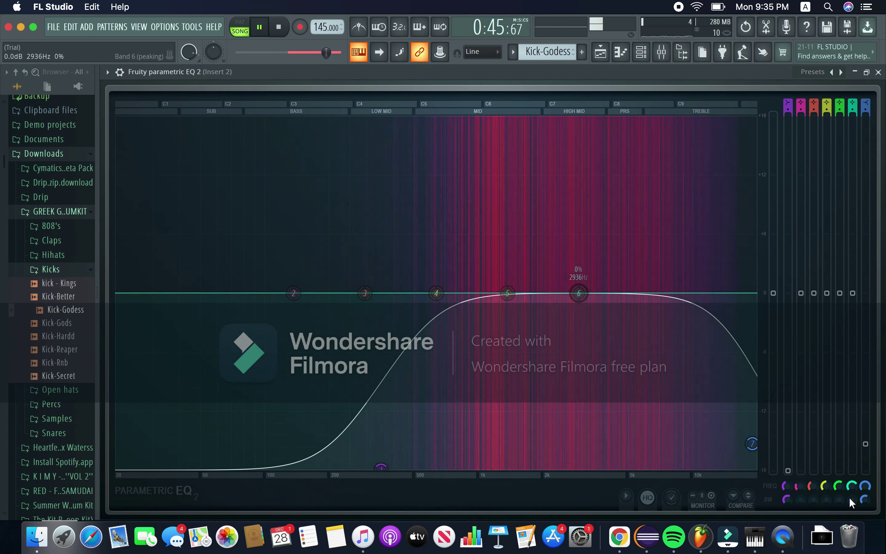
drag(598, 275, 593, 233)
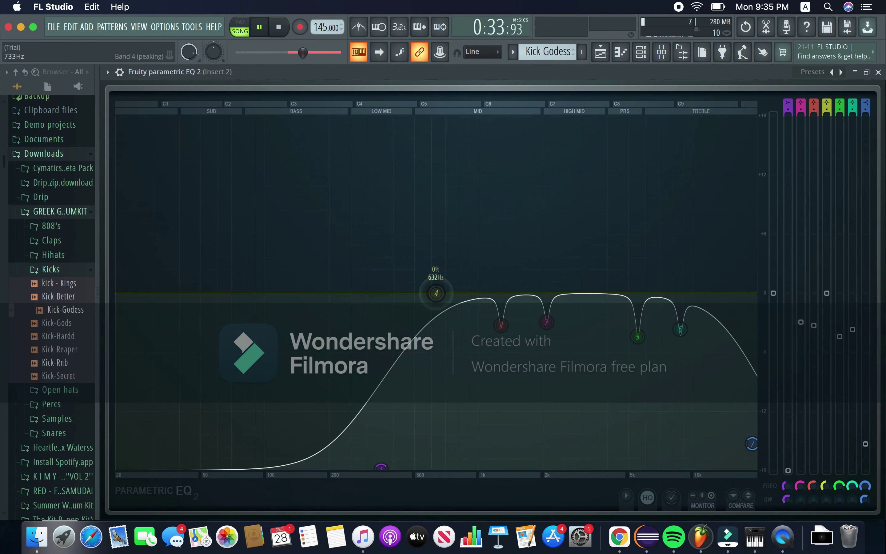
drag(433, 276, 599, 322)
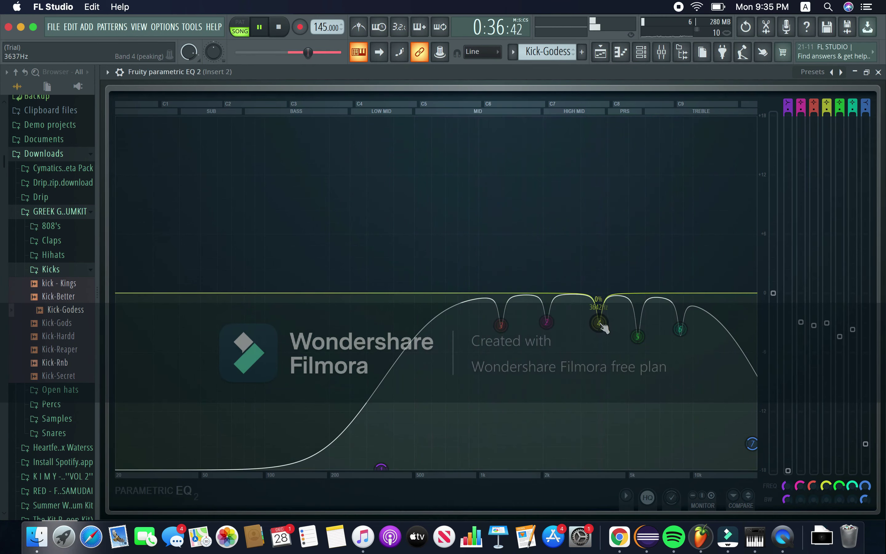
click(661, 52)
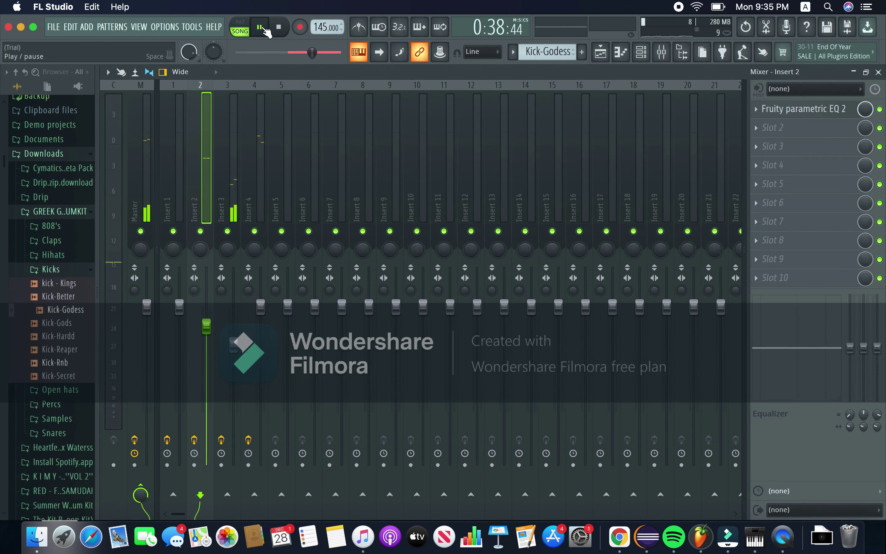
Stop playback, return to the playlist, and unmute the 808-Corona, Gm_vox, Gm_piano and OH-bmw tracks
click(278, 27)
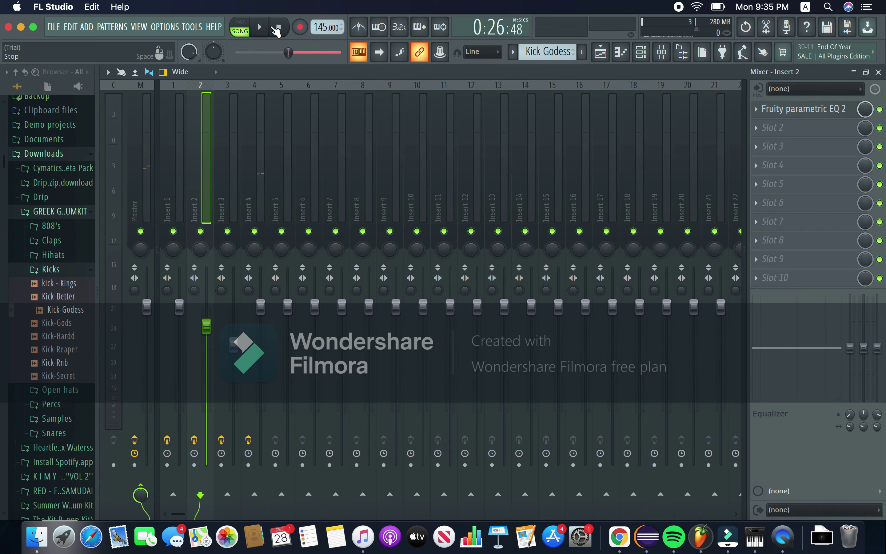
click(878, 71)
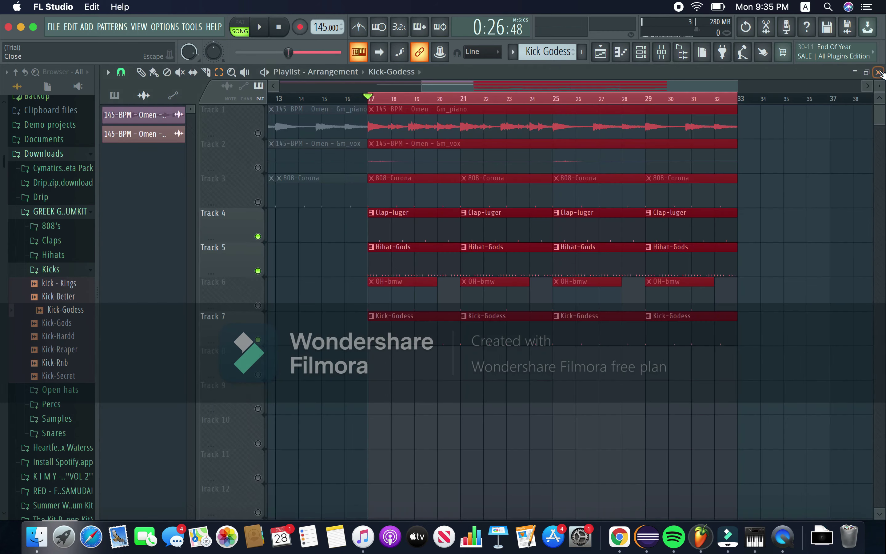
click(255, 200)
click(258, 202)
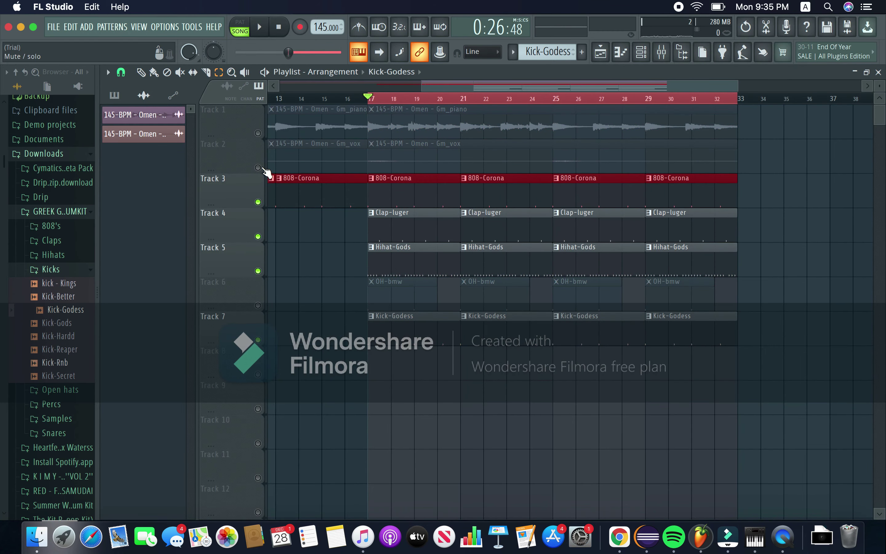
click(259, 167)
click(261, 155)
click(258, 133)
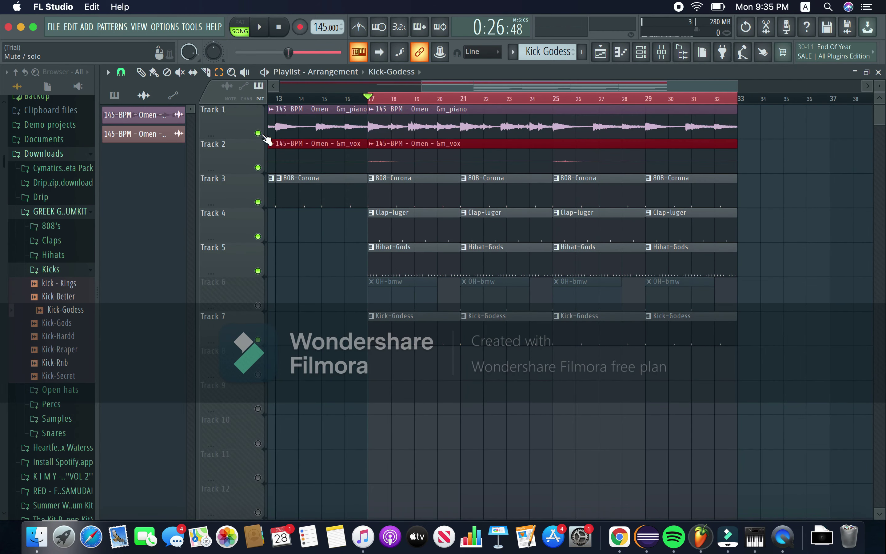
click(258, 305)
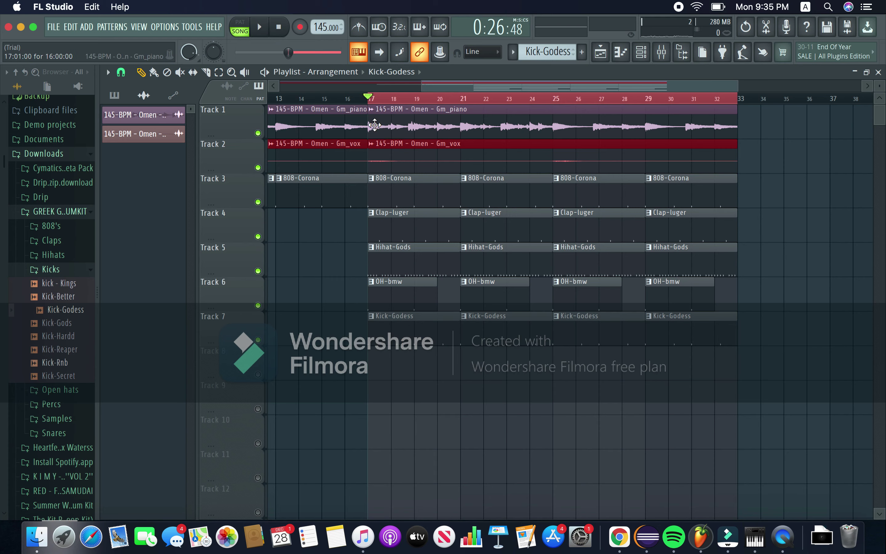
Play the full arrangement from the start of the selection to hear the mix, and stop it
click(261, 29)
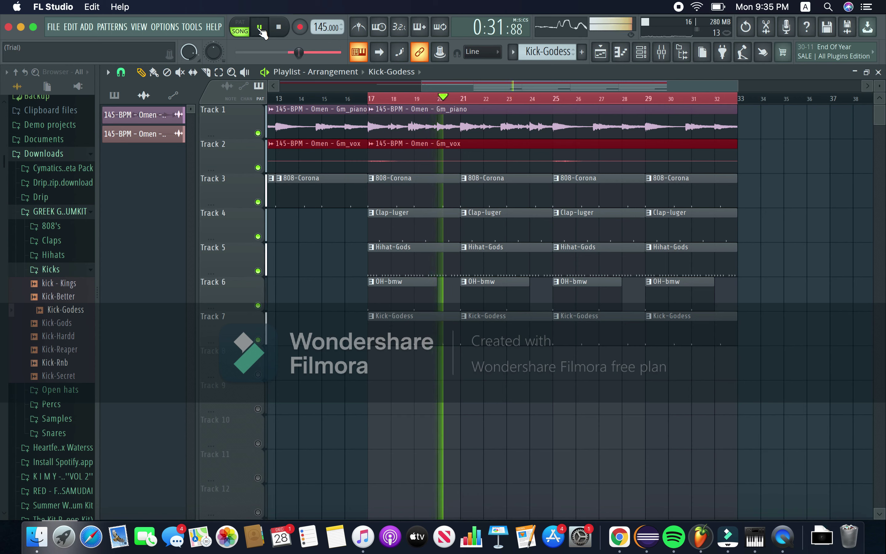
click(262, 29)
click(285, 30)
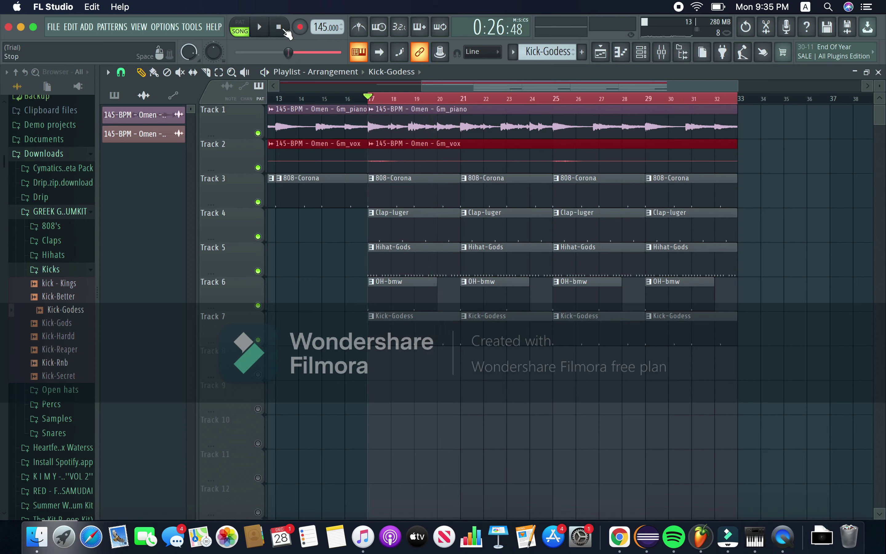